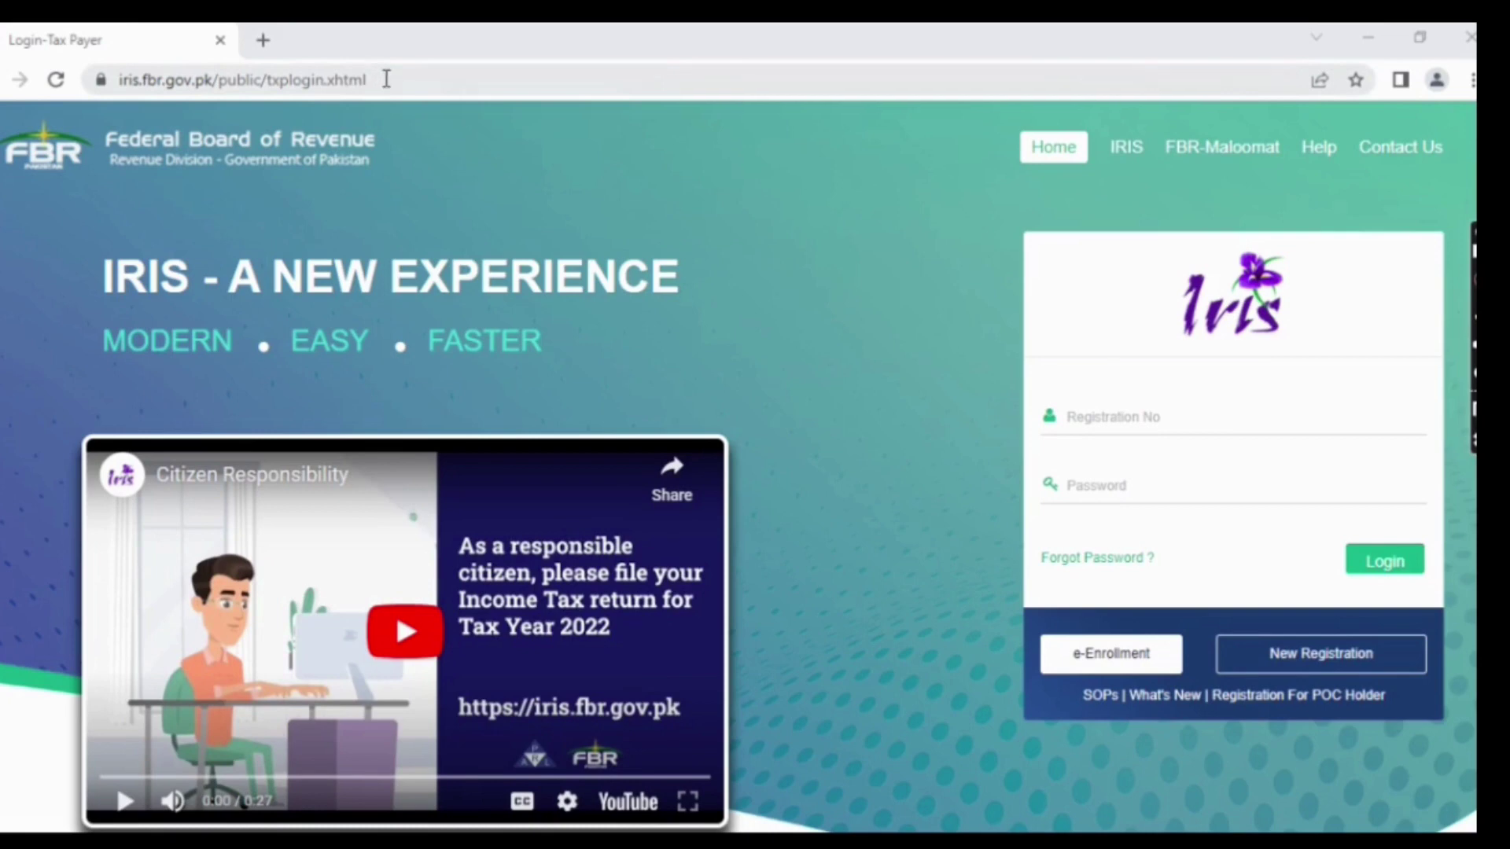
# - Open the New Registration form from the login page and view the name Prefix options without choosing one
pyautogui.click(386, 79)
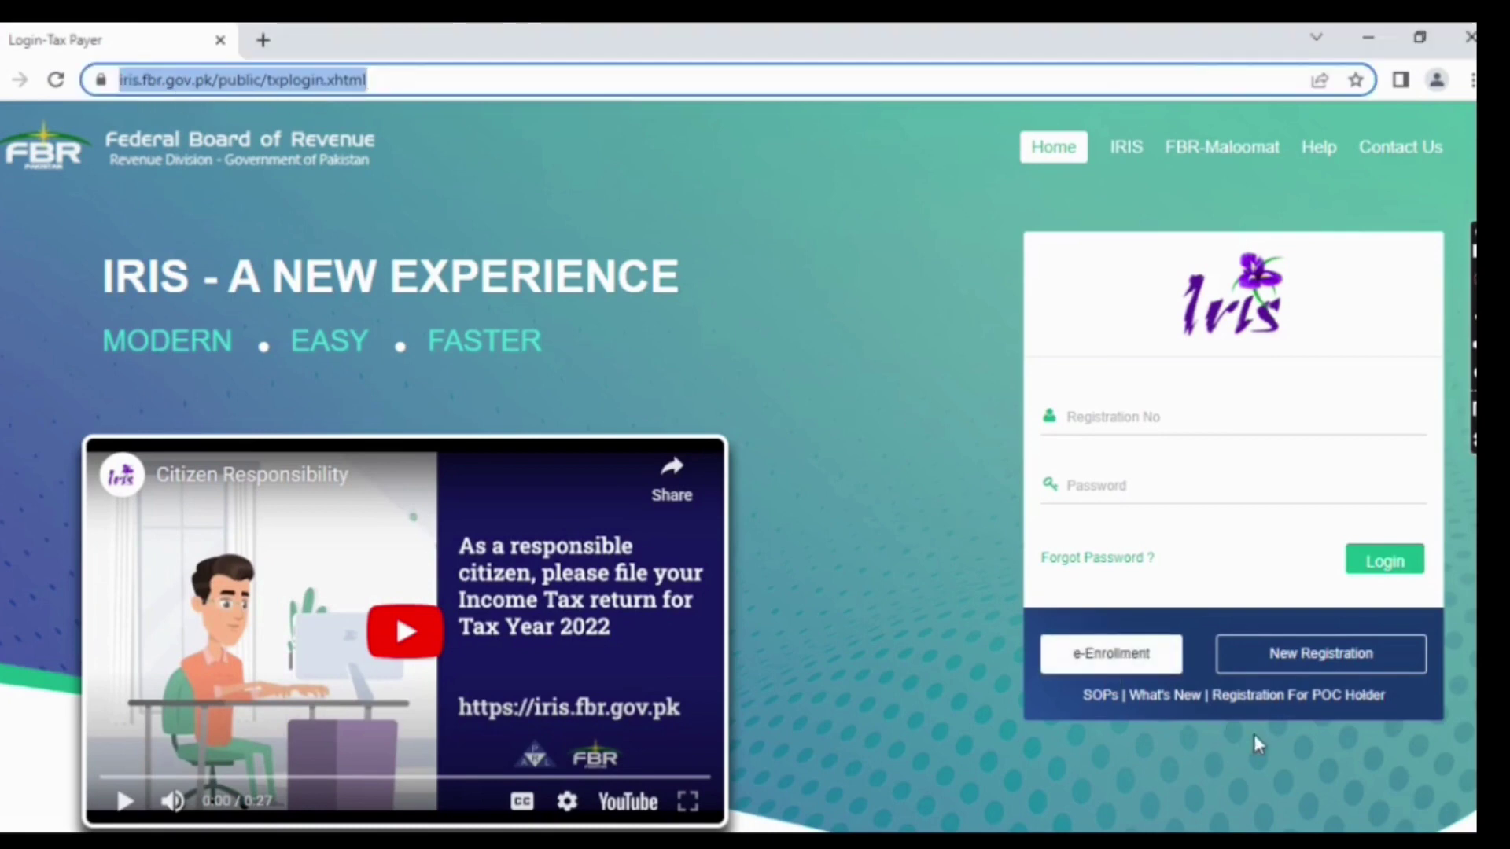
pyautogui.click(1287, 663)
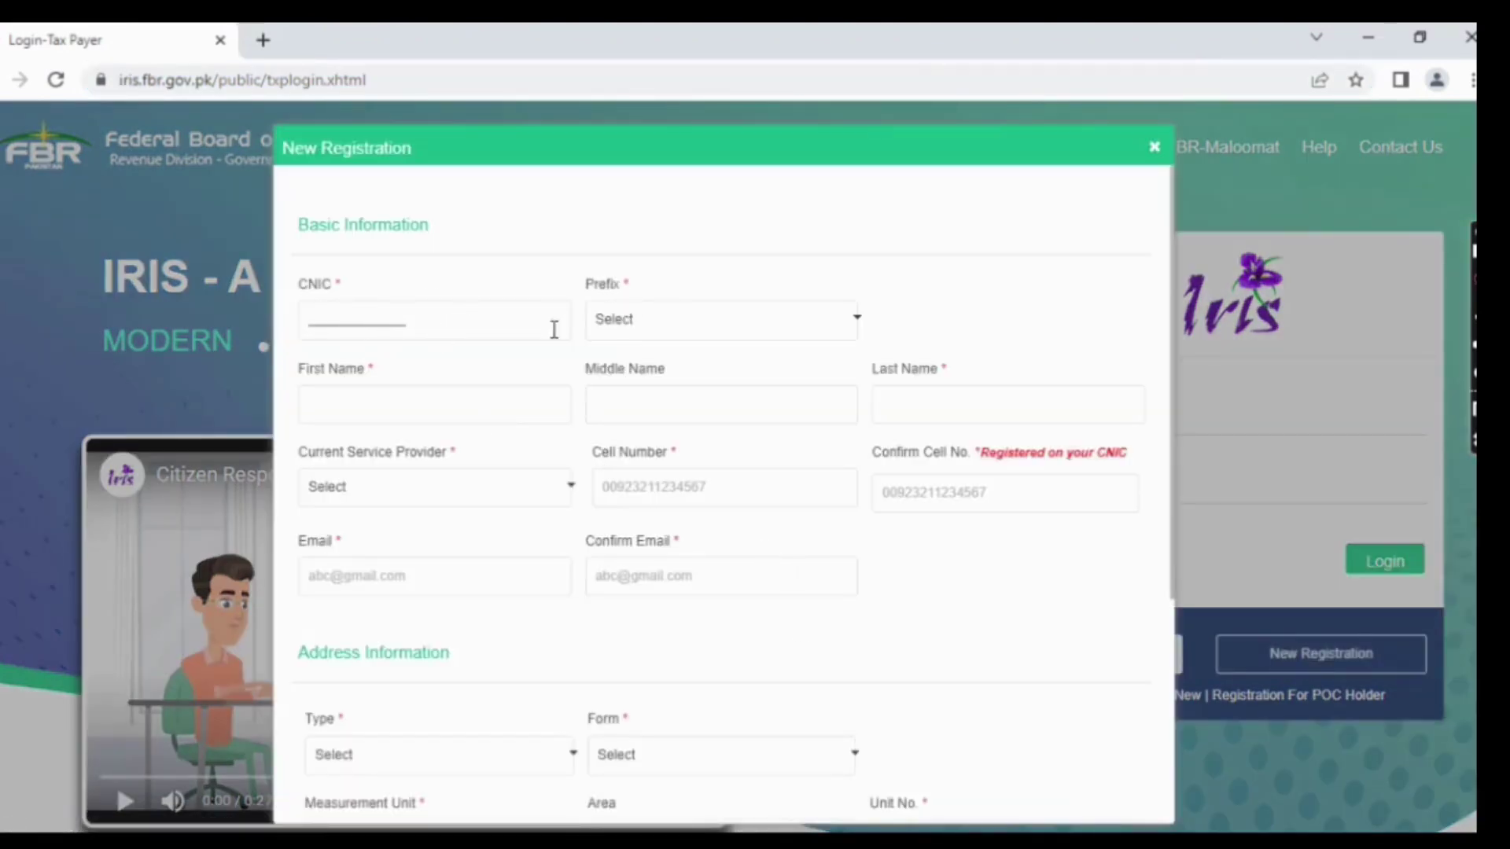
pyautogui.click(708, 323)
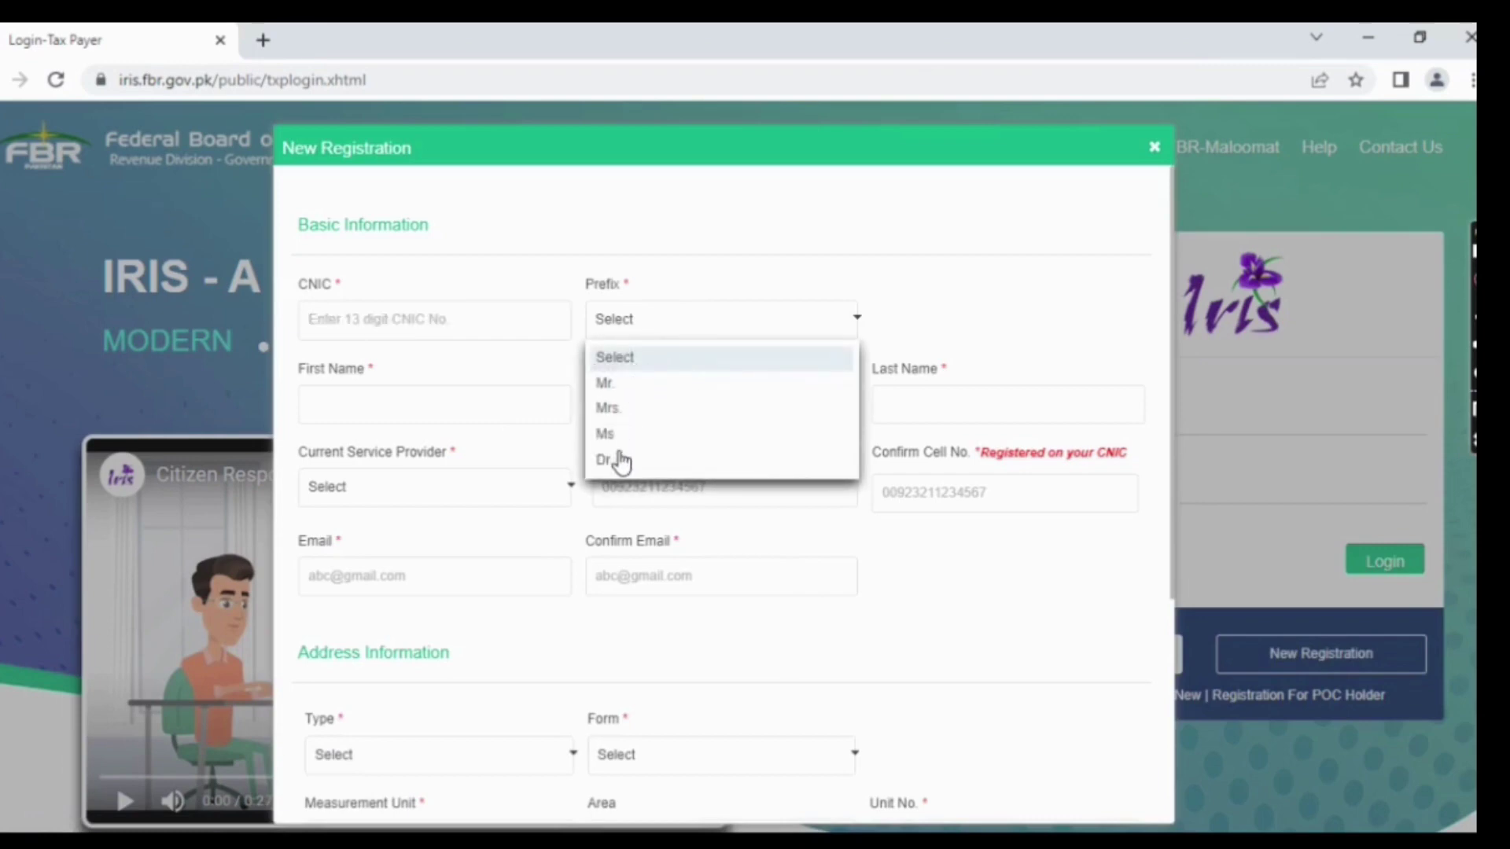
pyautogui.click(501, 458)
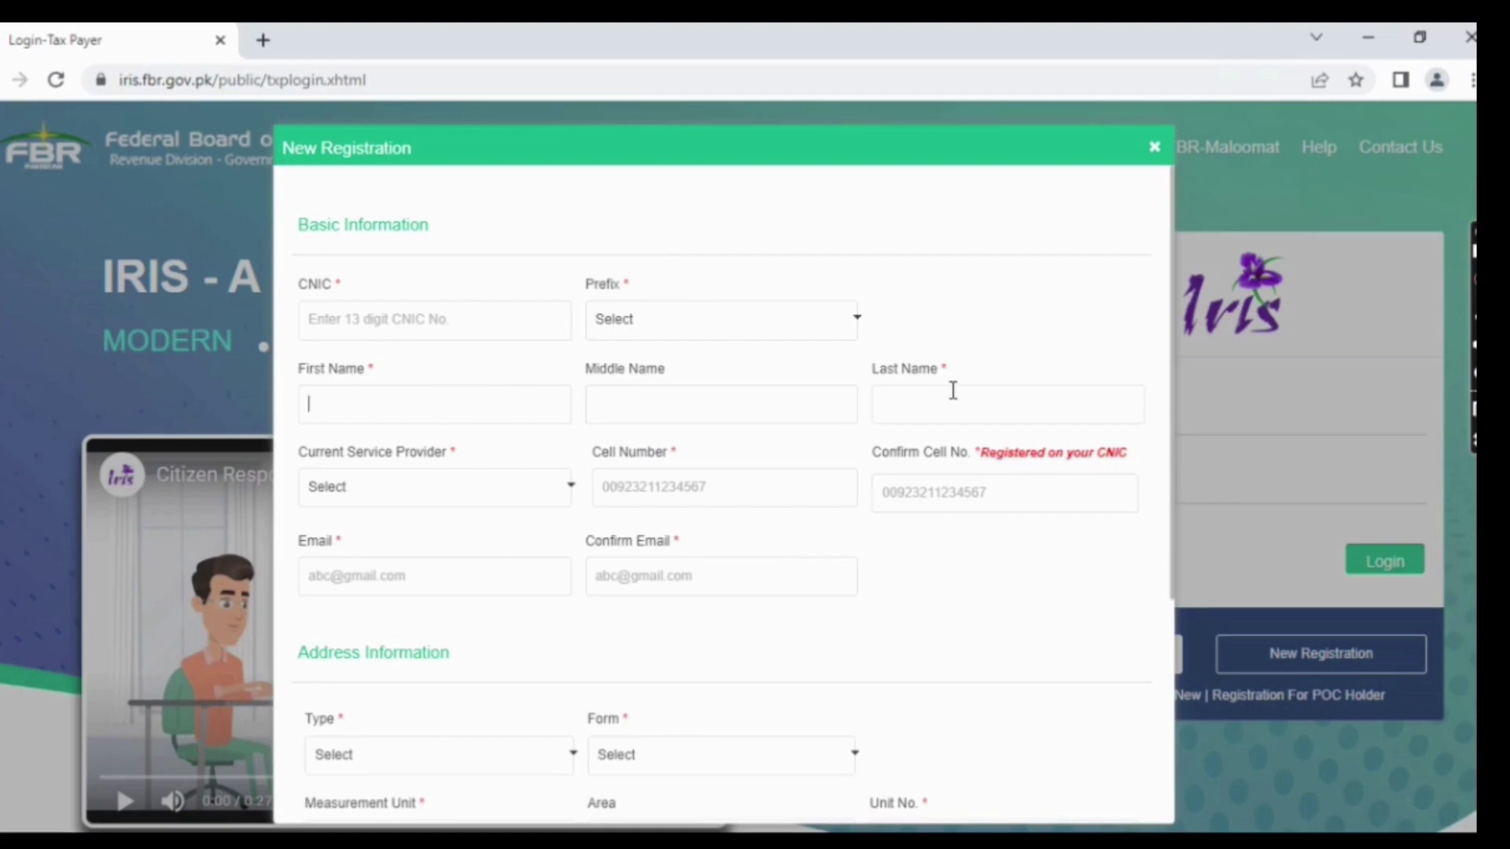
# - Check the mobile Service Provider list, then move through the Cell Number, Confirm Cell No. and Email fields
pyautogui.click(450, 501)
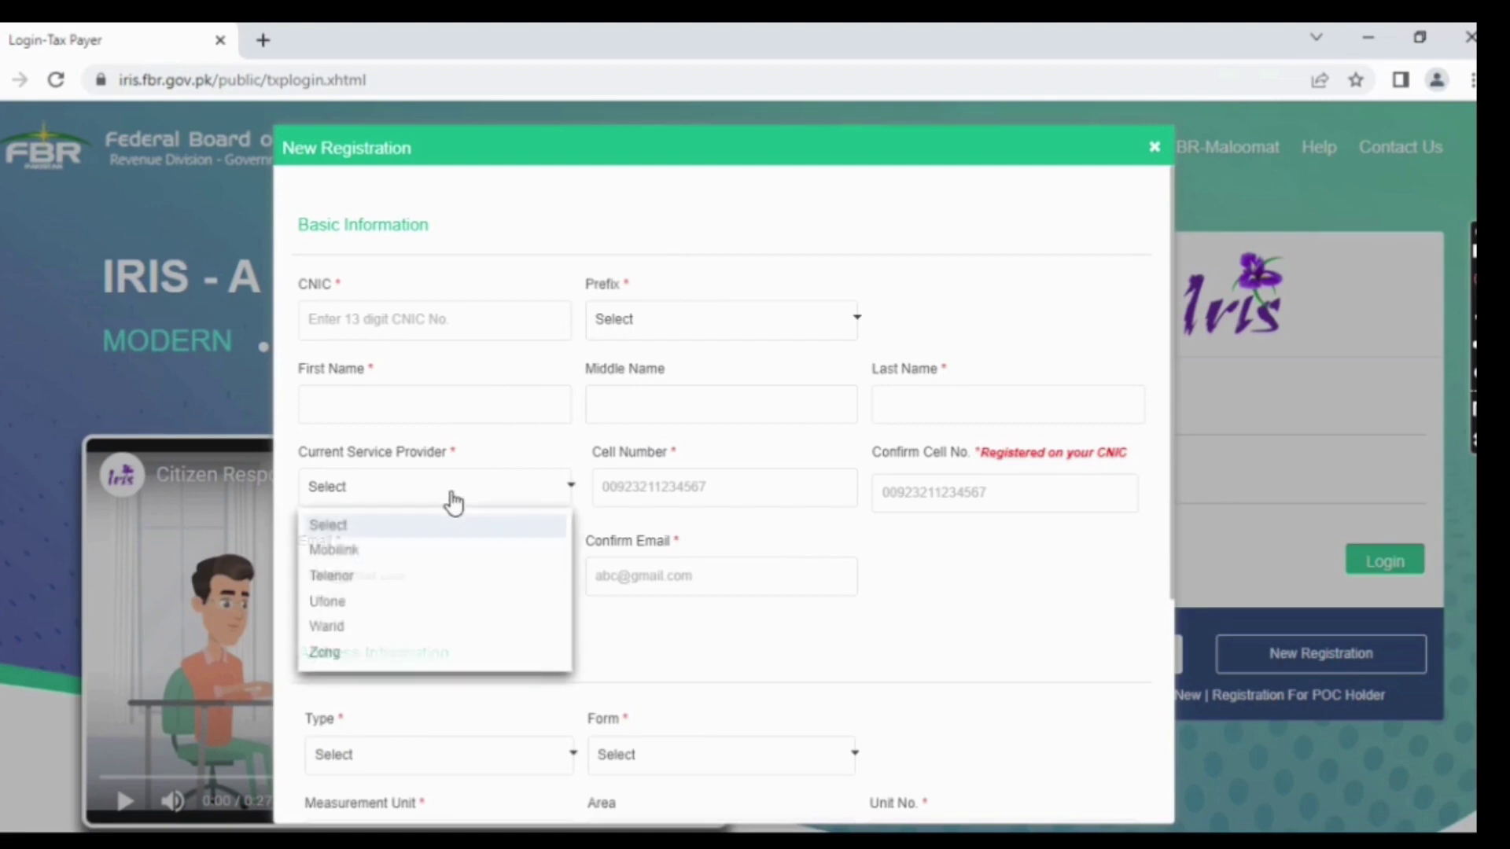
pyautogui.click(694, 494)
pyautogui.click(902, 491)
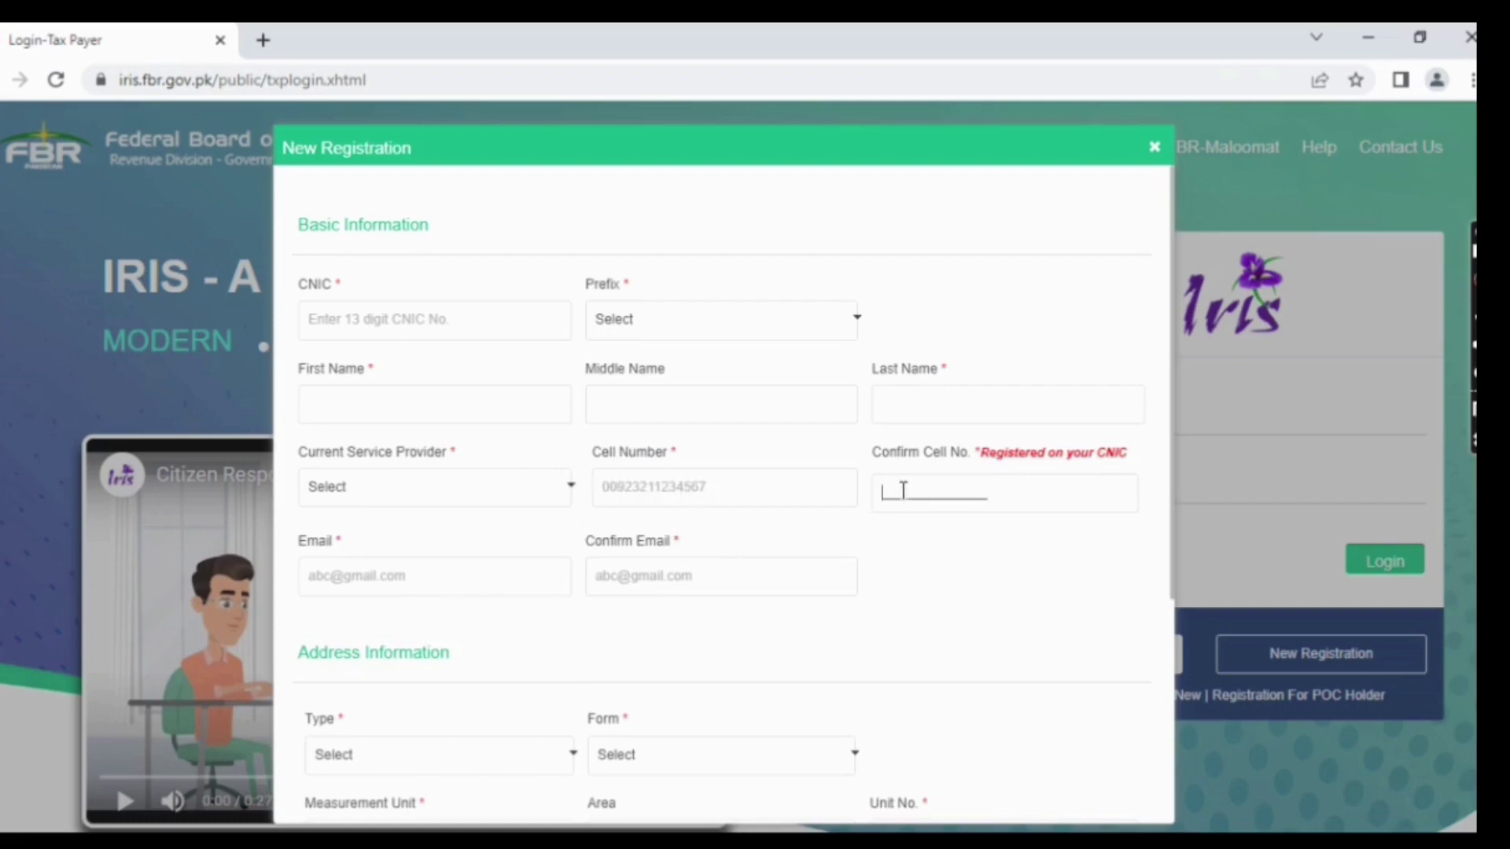
pyautogui.click(376, 578)
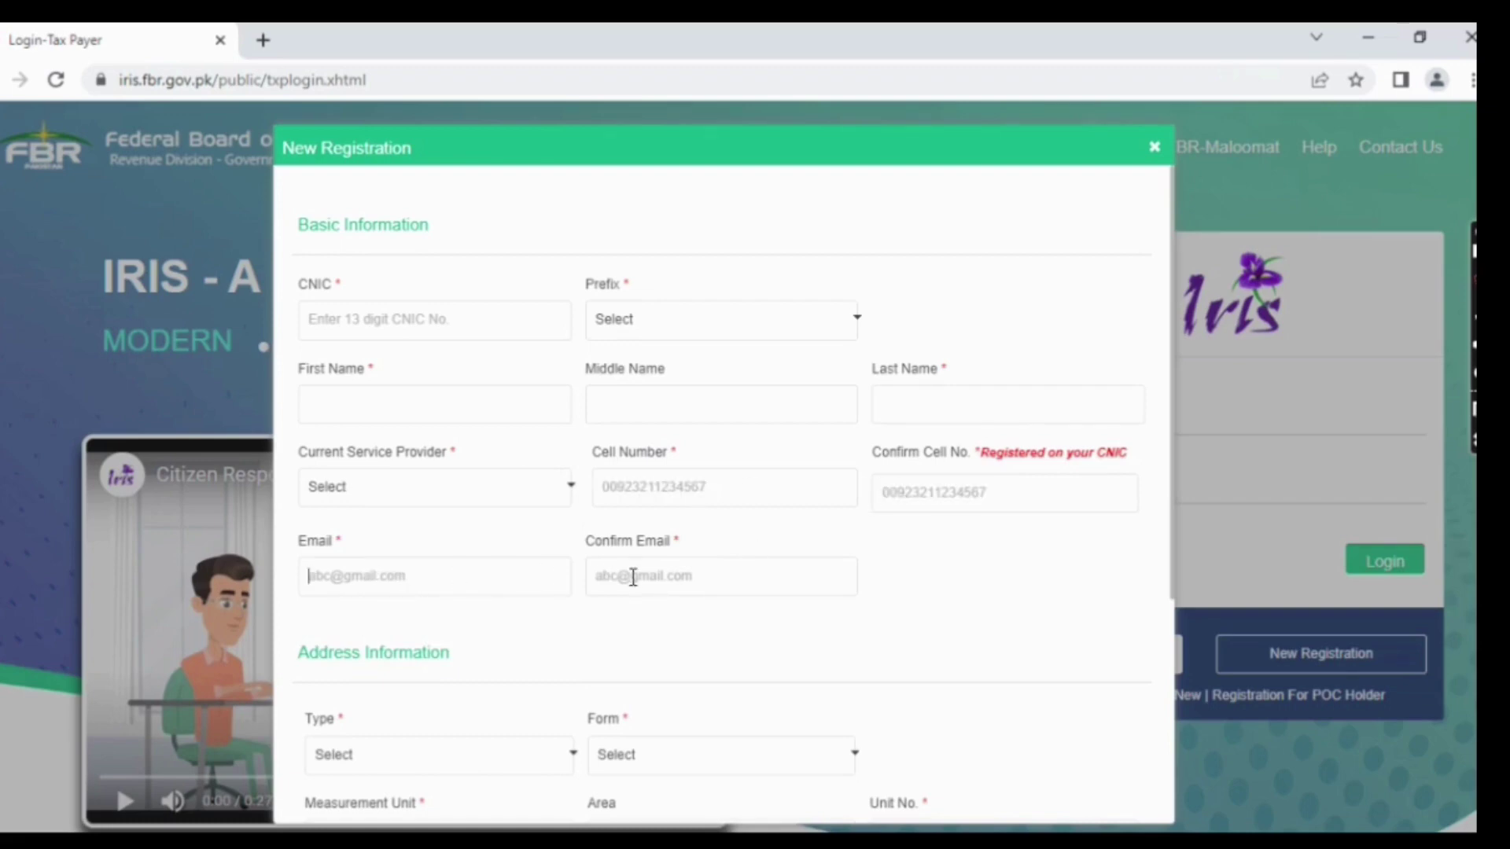
# - Set the address Type to Residential Property and the Form to House
pyautogui.scroll(-5, 907, 542)
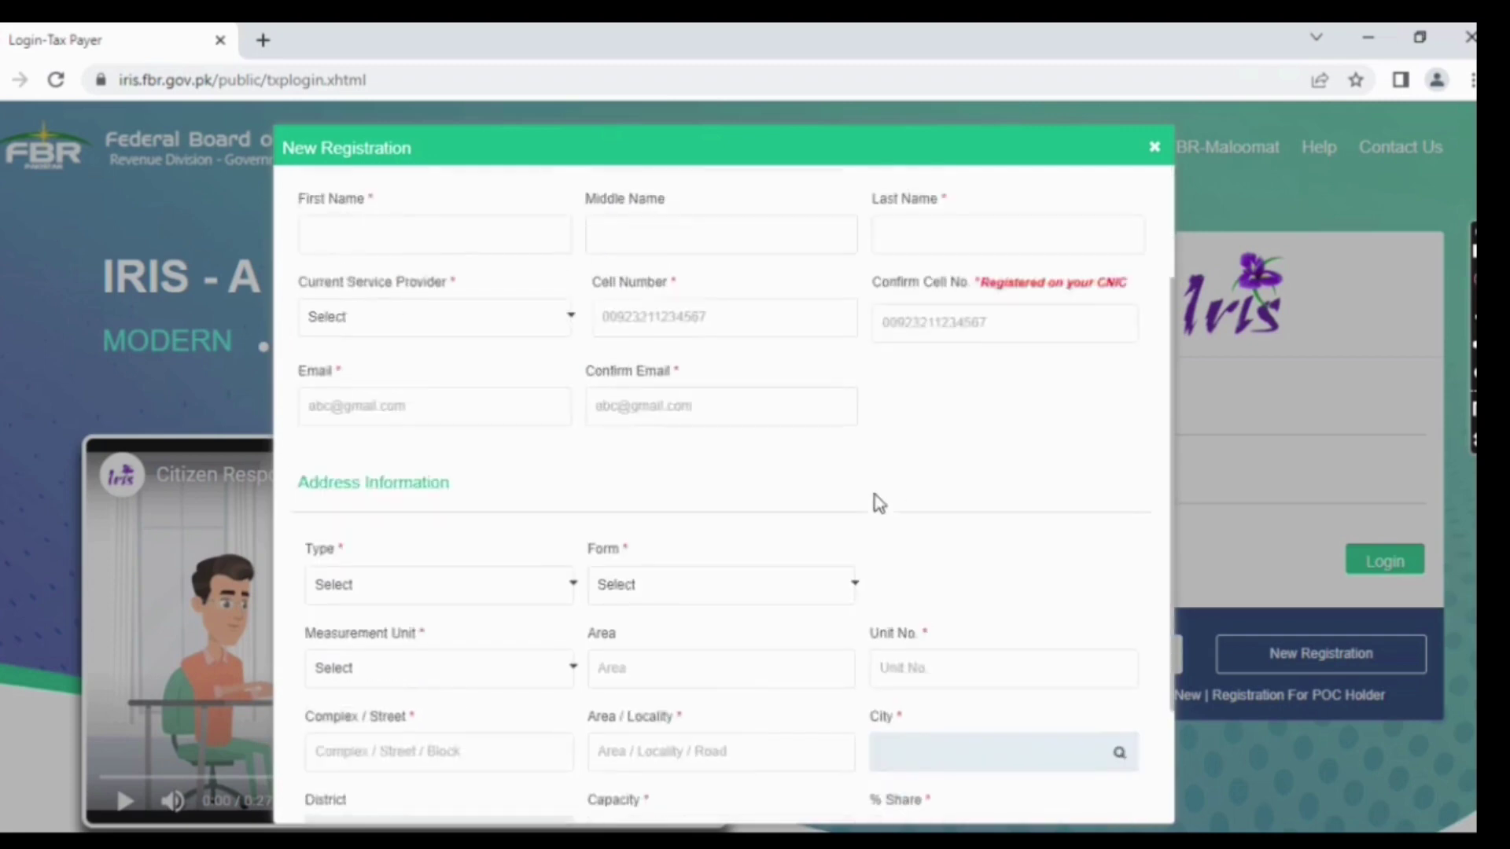
pyautogui.click(493, 419)
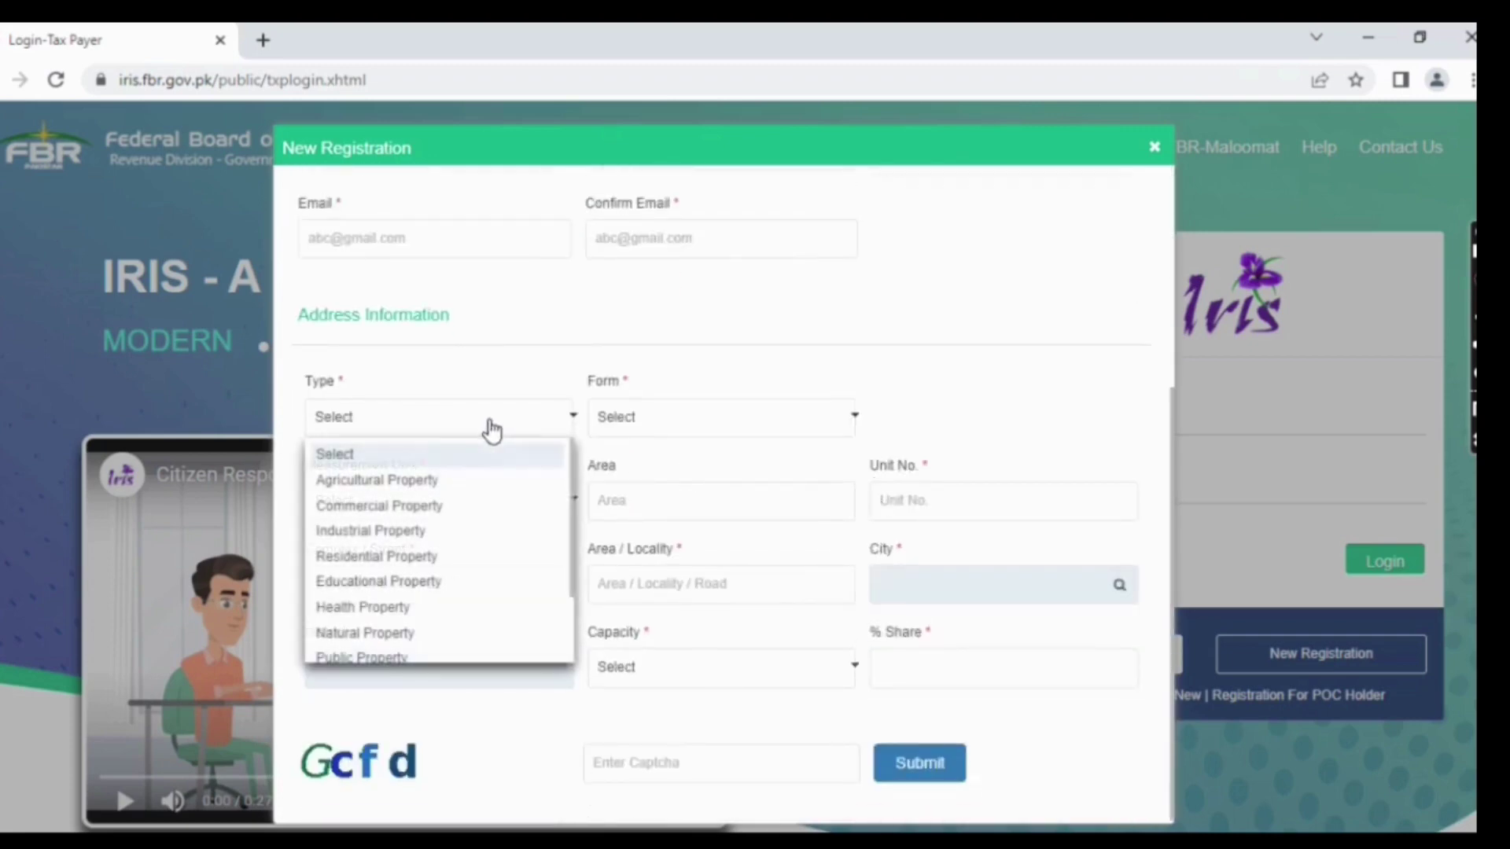
pyautogui.scroll(-3, 398, 585)
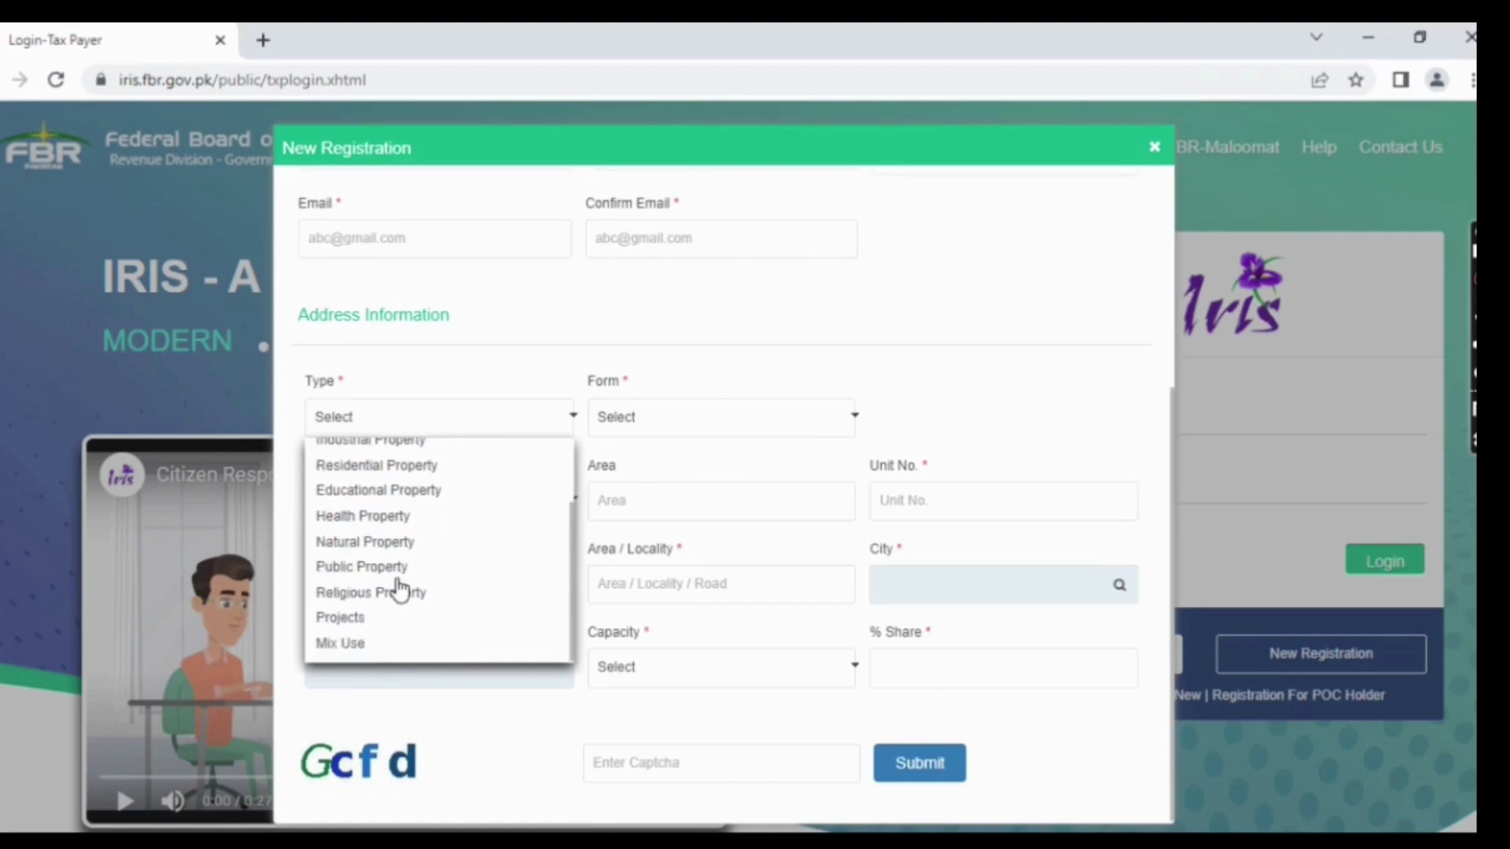
pyautogui.scroll(3, 397, 582)
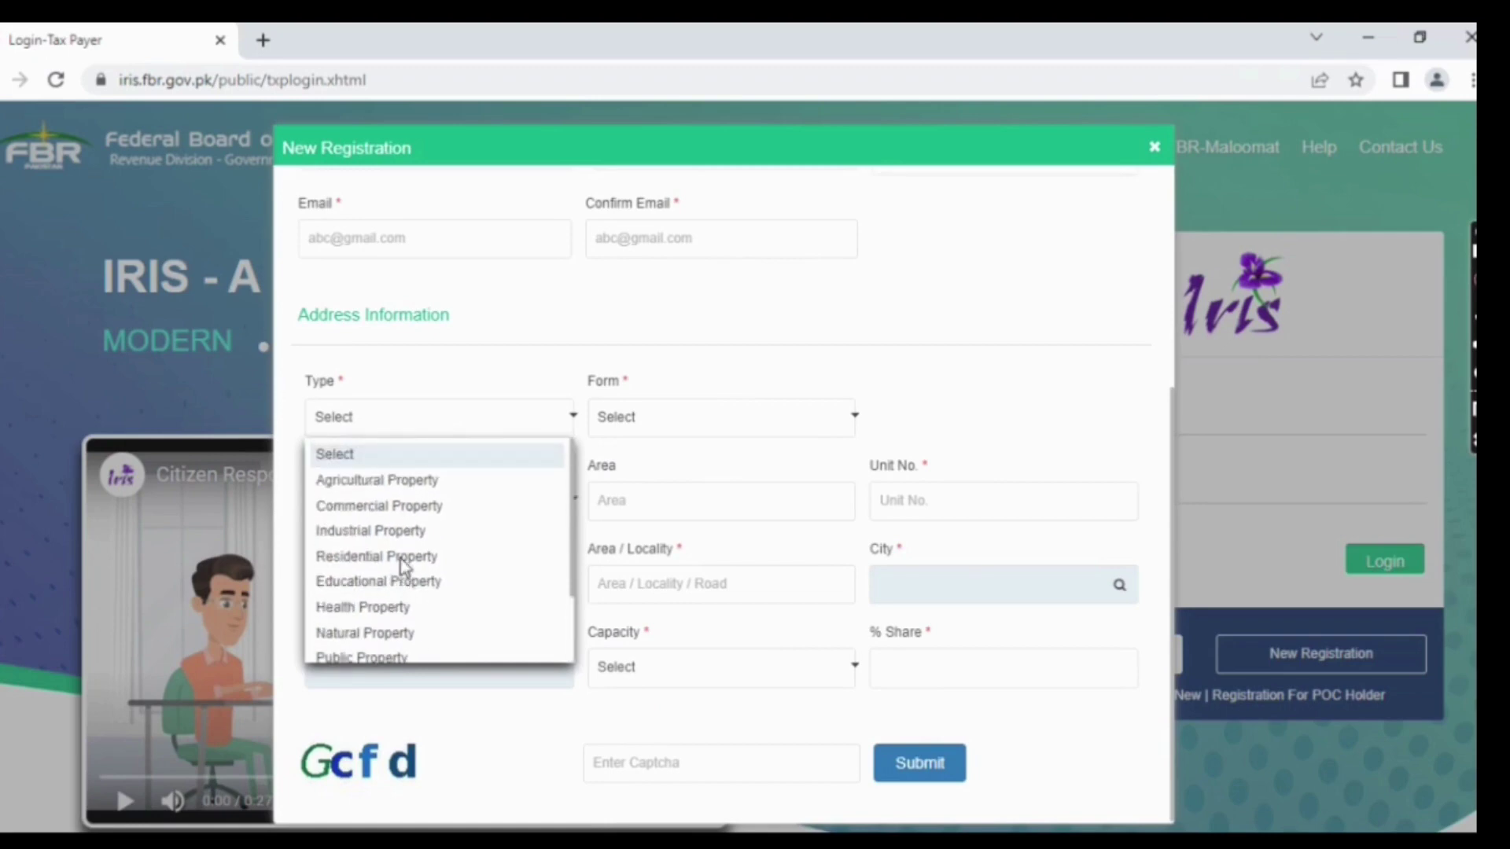
pyautogui.click(404, 560)
pyautogui.click(817, 431)
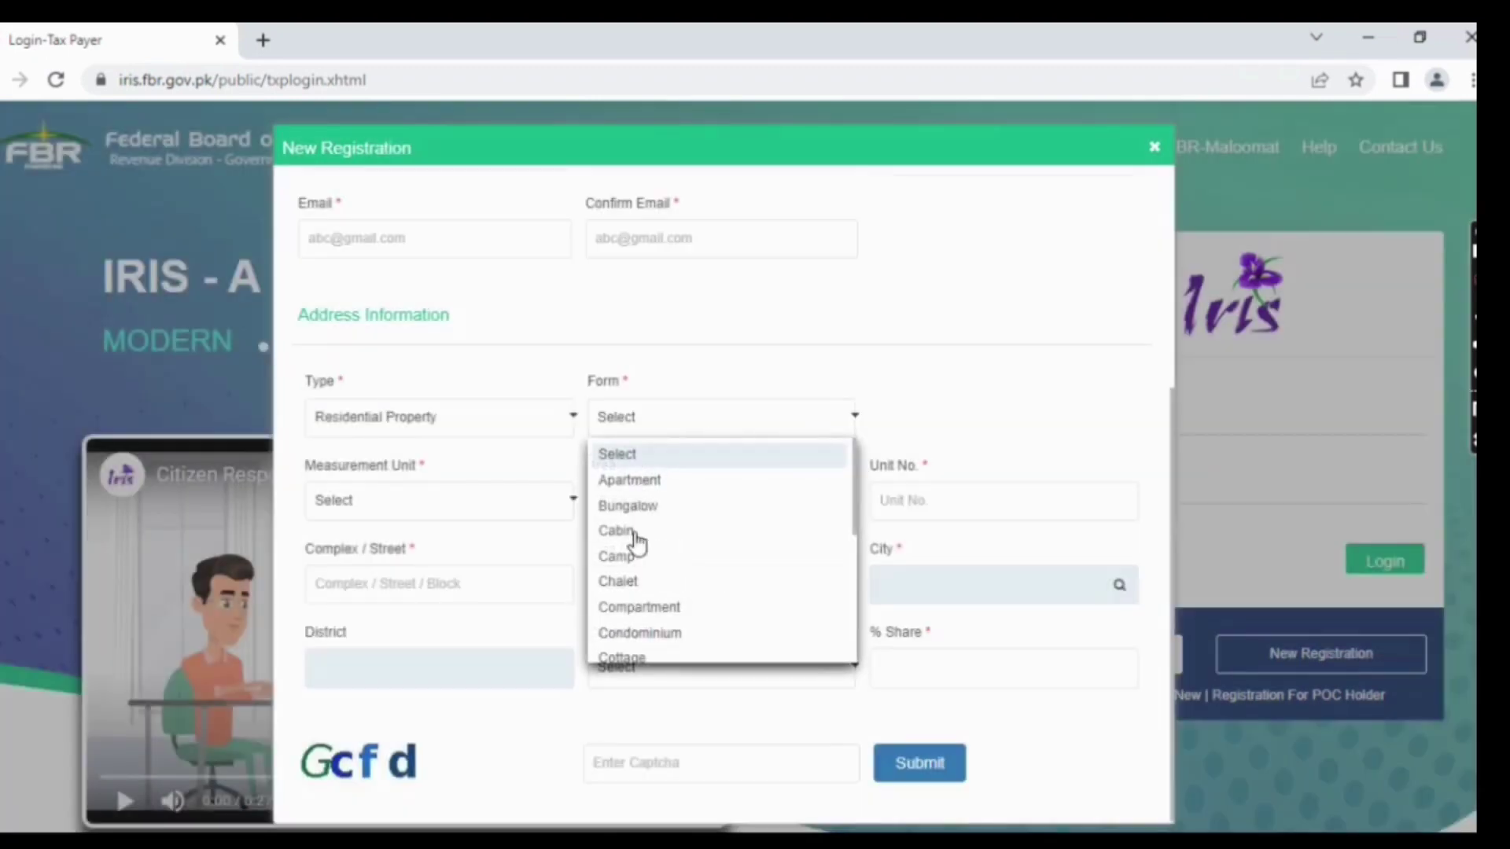
pyautogui.scroll(-3, 635, 595)
pyautogui.scroll(2, 635, 595)
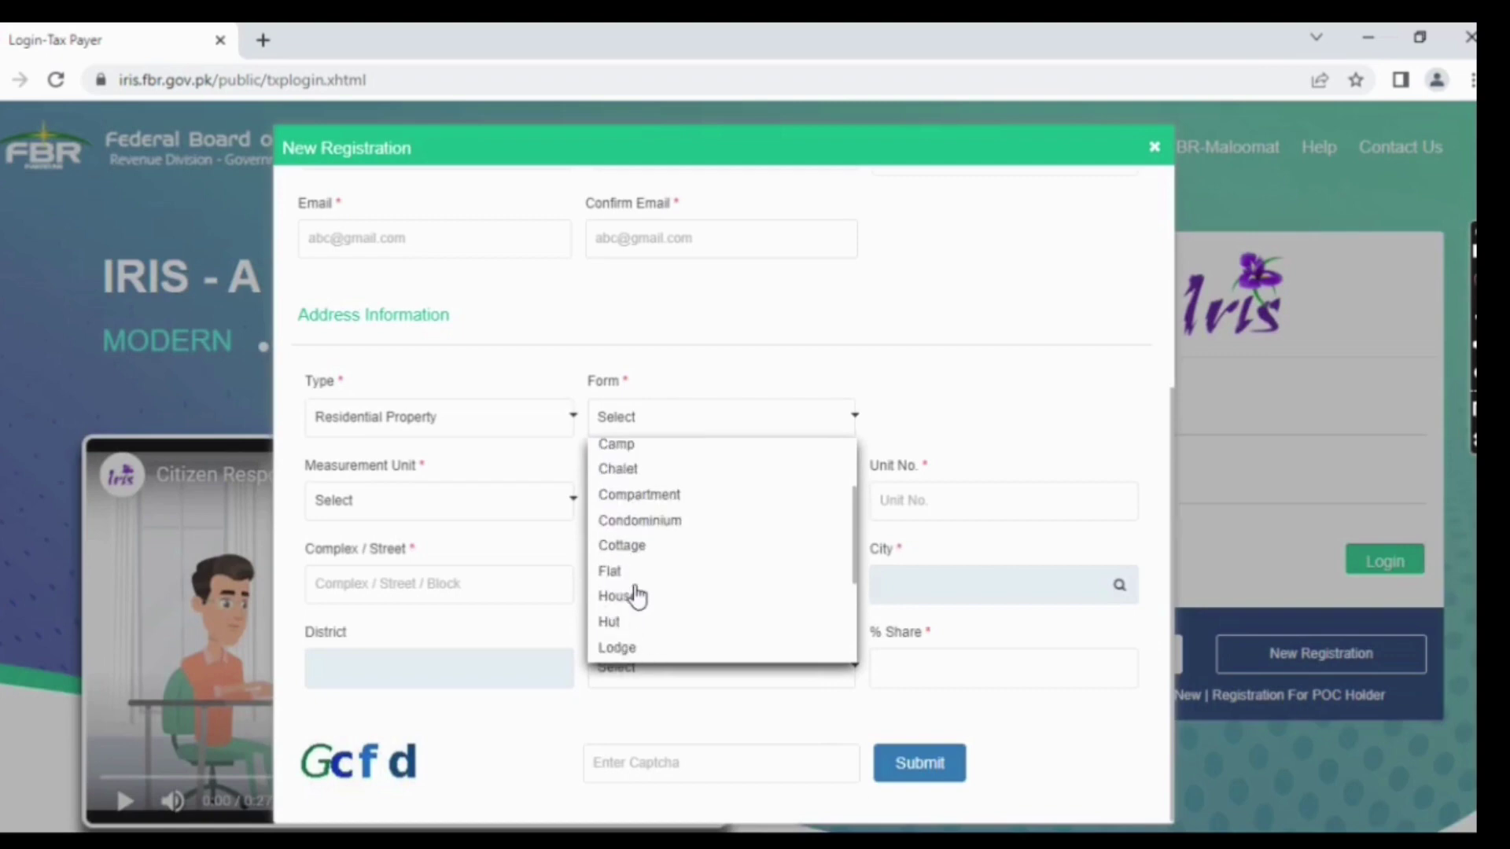
pyautogui.scroll(-2, 635, 595)
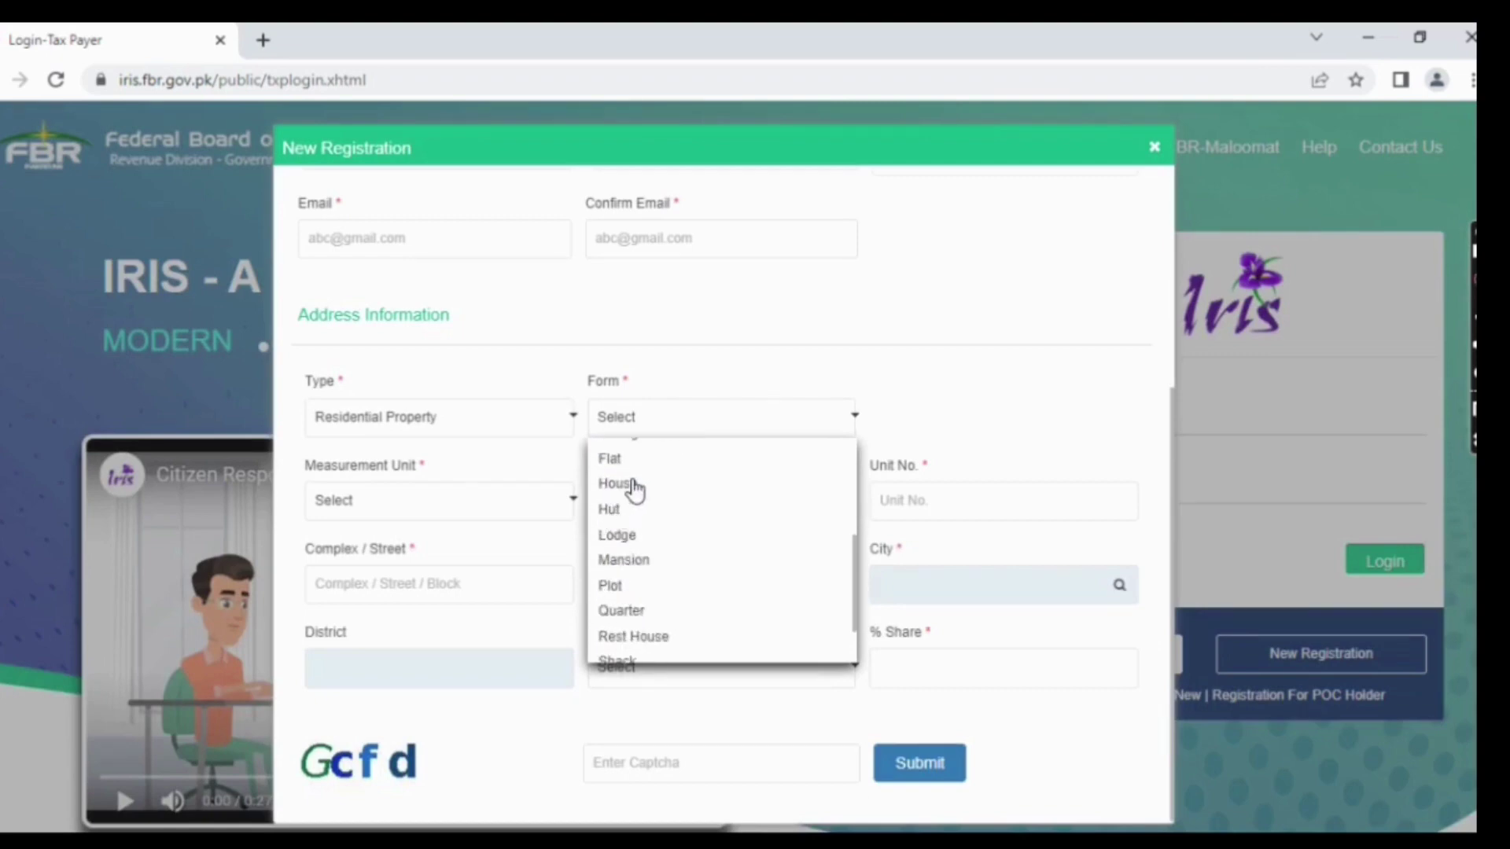
pyautogui.click(636, 489)
# - Choose square yard (yd2) as the measurement unit, then move into the Complex/Street and Area/Locality fields
pyautogui.click(529, 504)
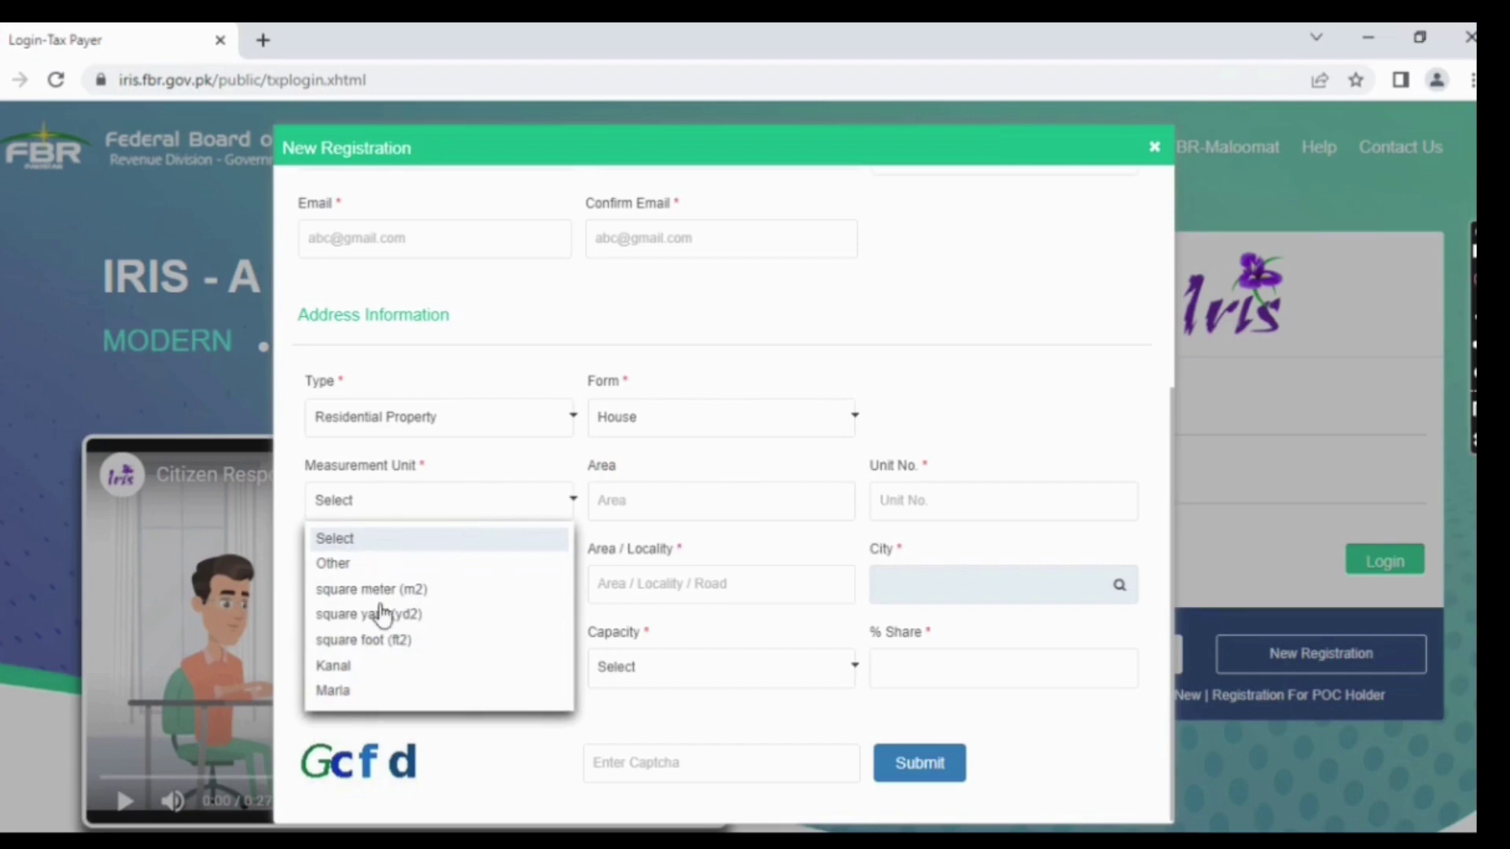
pyautogui.click(414, 615)
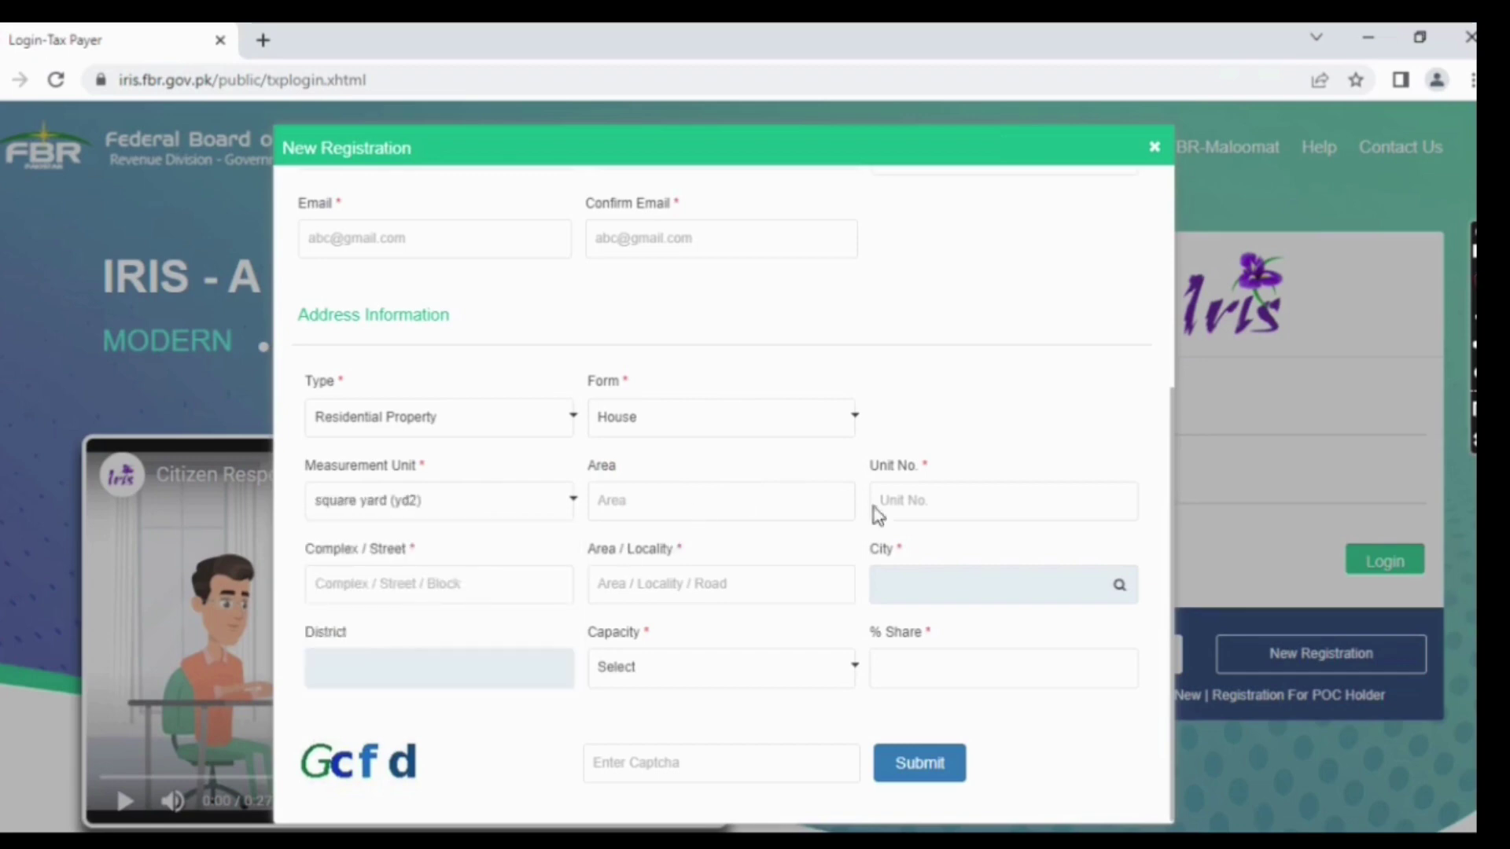
pyautogui.click(468, 583)
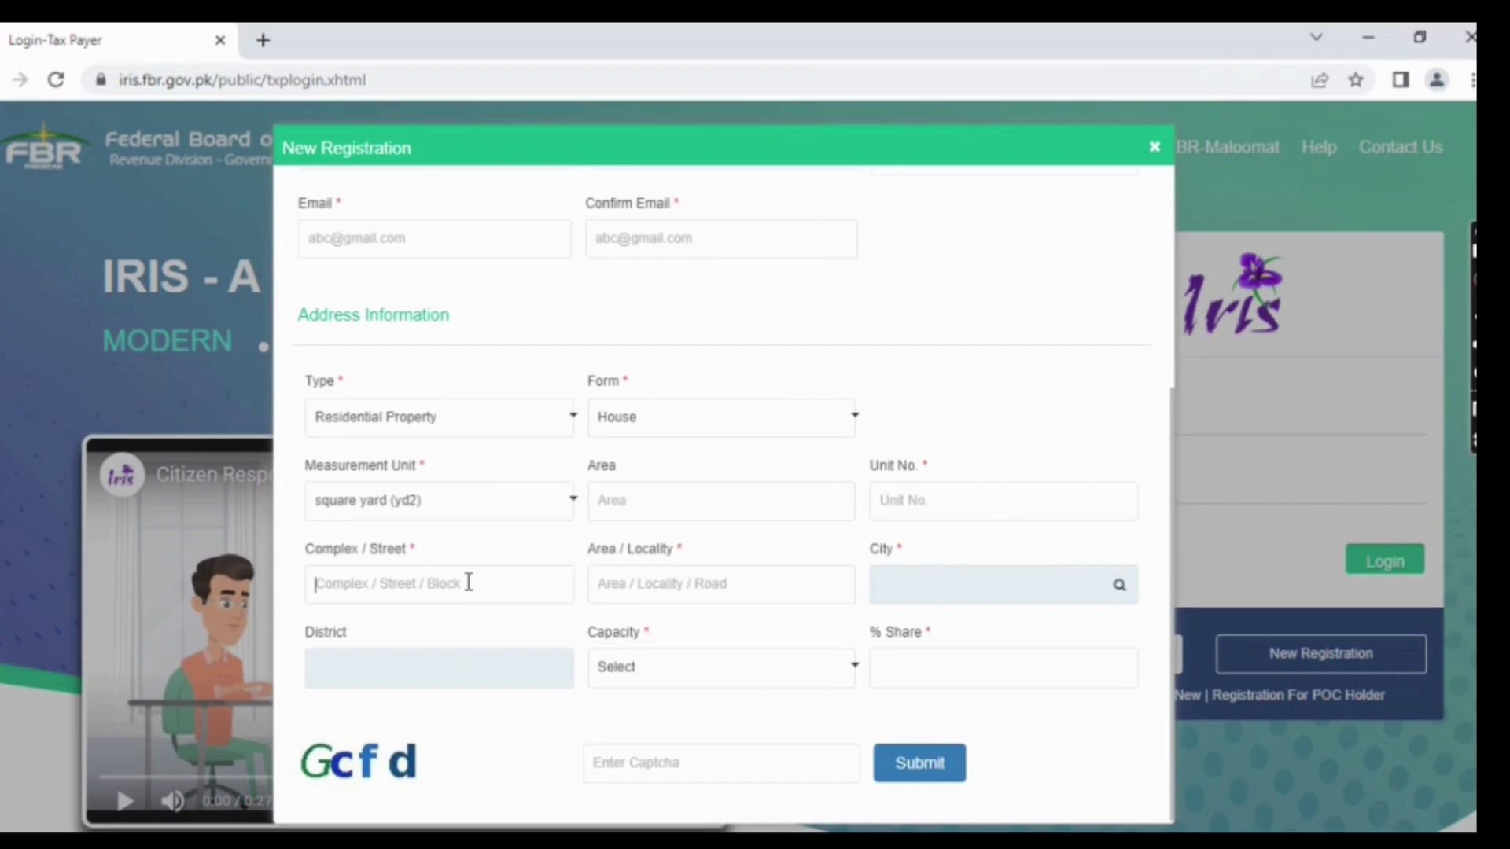
pyautogui.click(653, 580)
# - Dismiss the City search, set Capacity to Owner, then close the New Registration form
pyautogui.click(1119, 586)
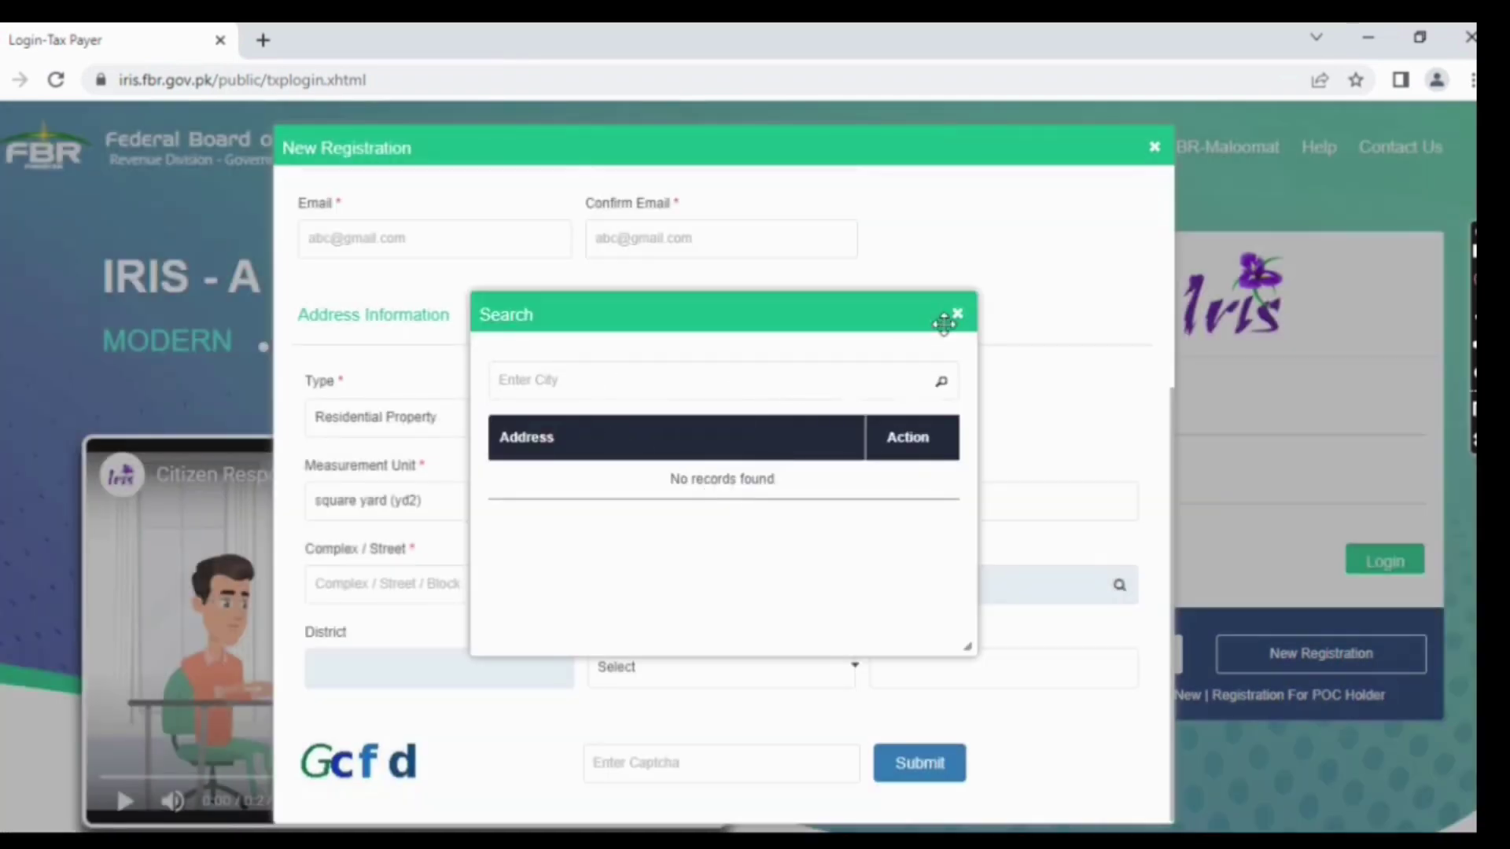
pyautogui.click(957, 314)
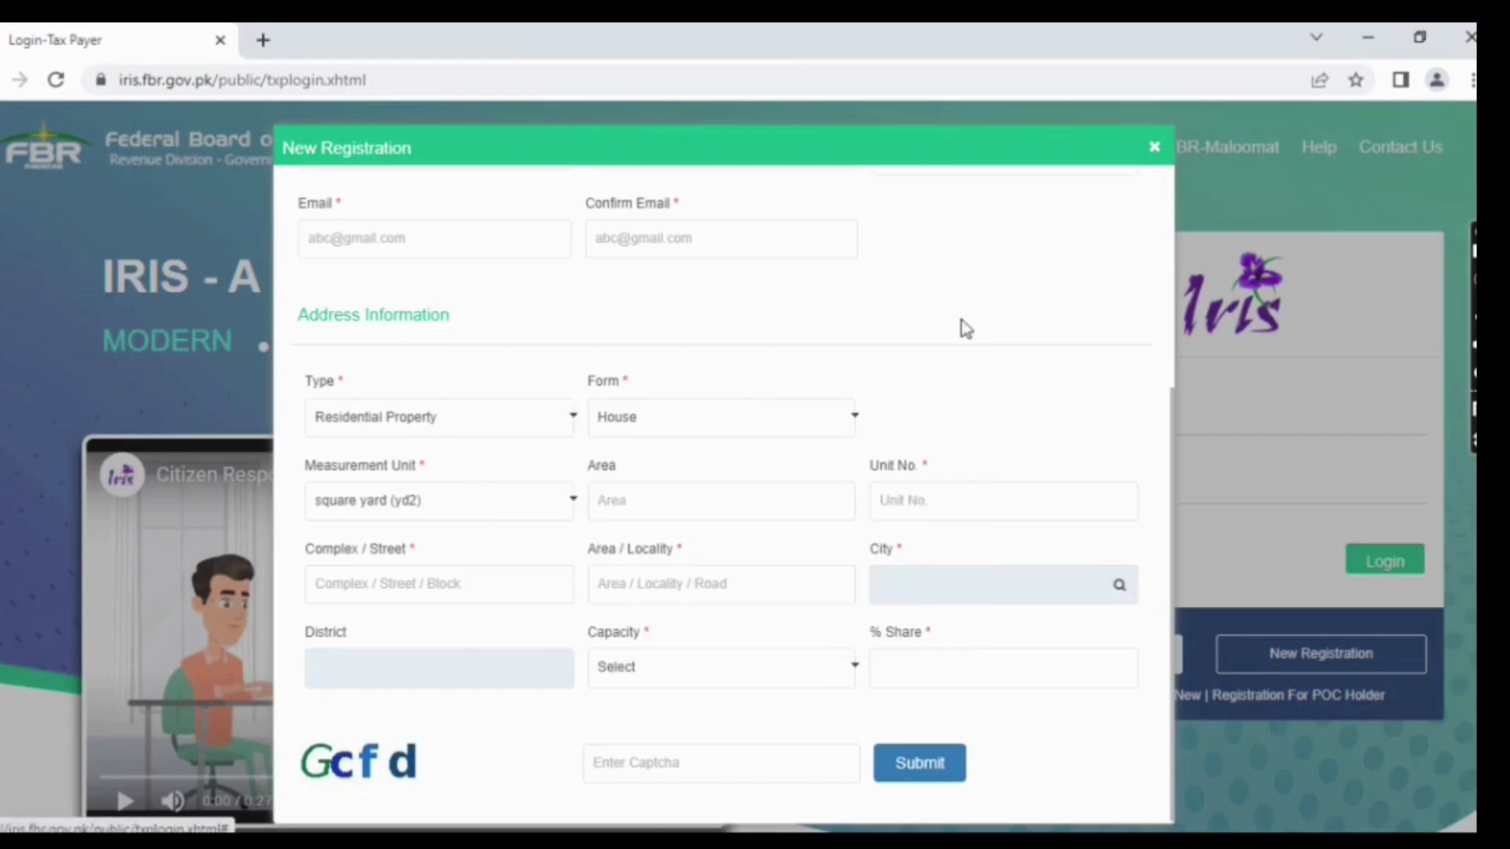
pyautogui.click(694, 675)
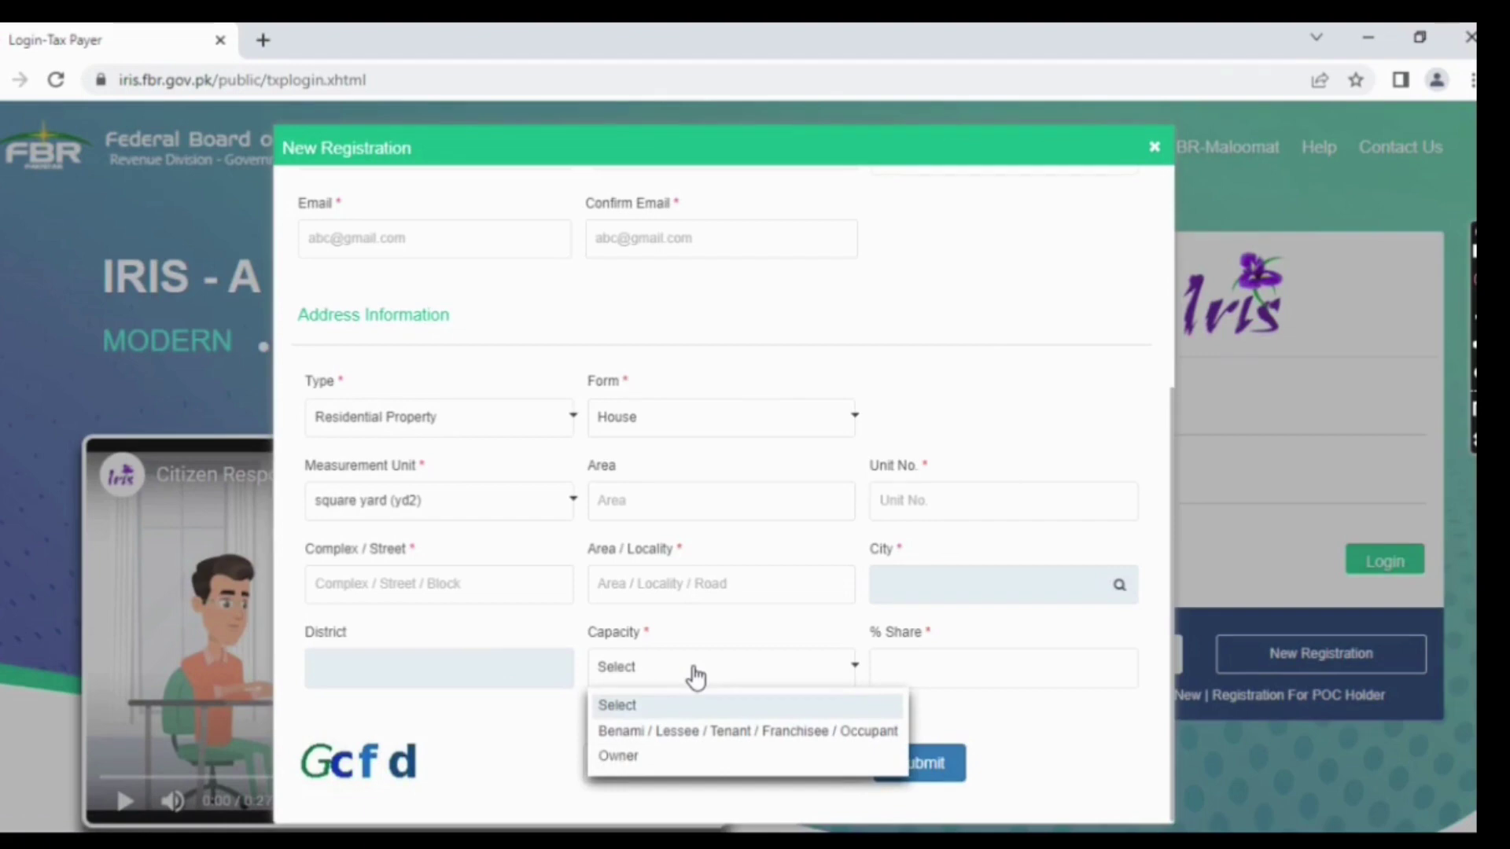
pyautogui.click(666, 760)
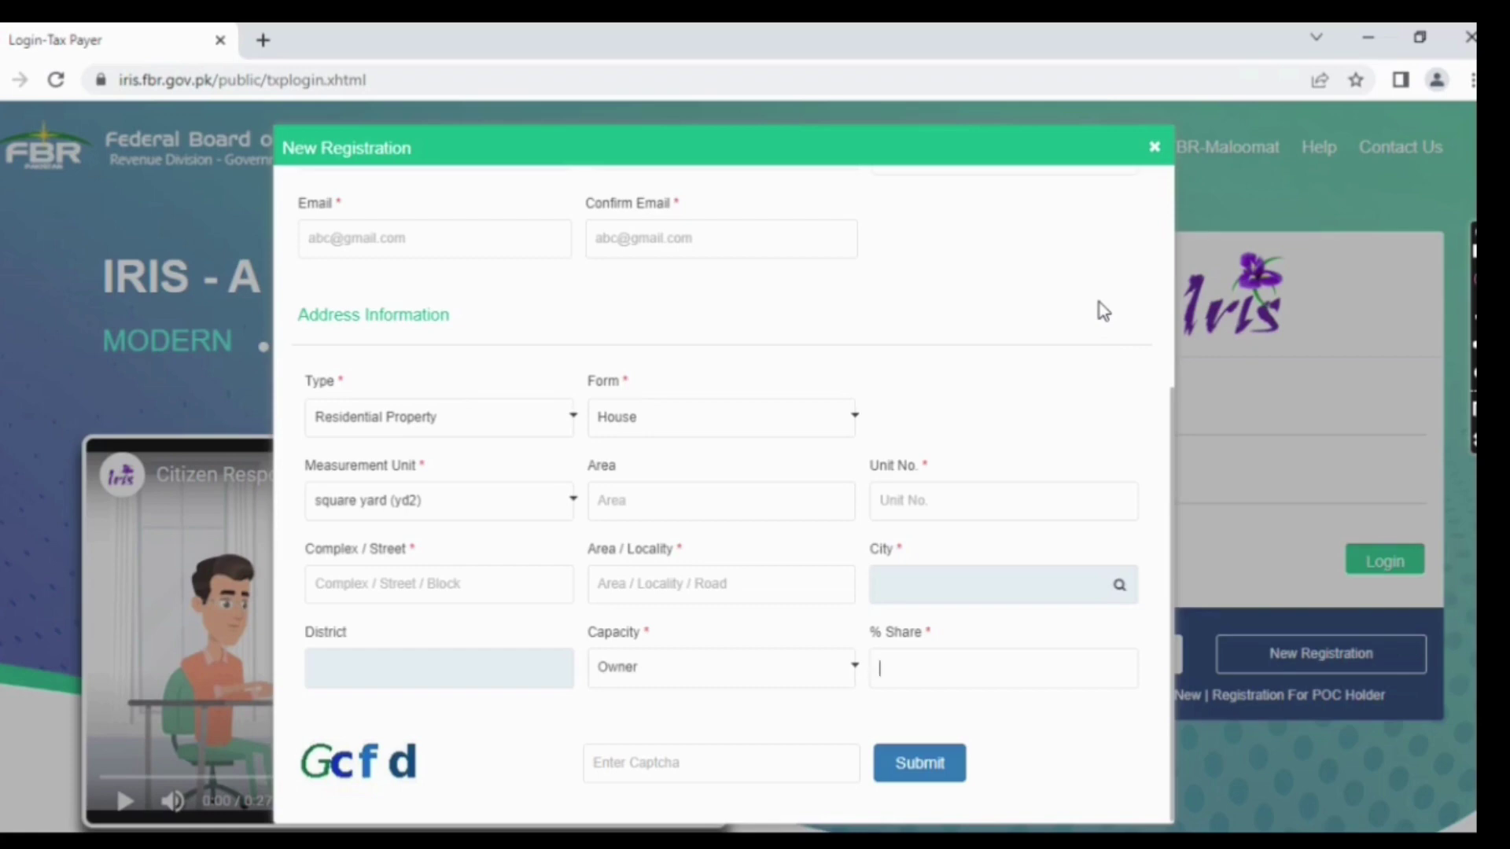
pyautogui.click(1154, 147)
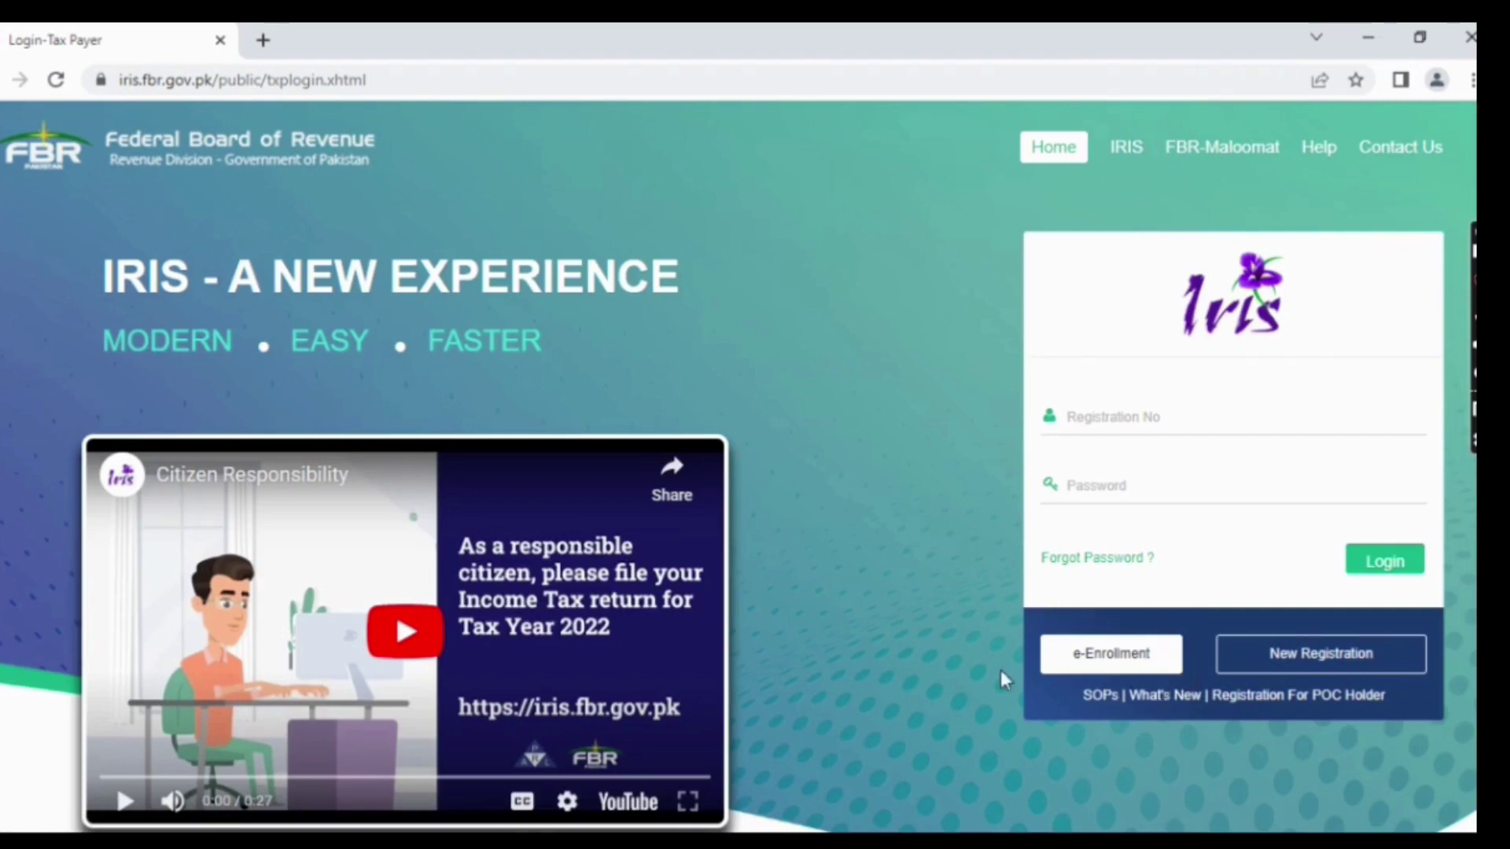
pyautogui.click(1095, 667)
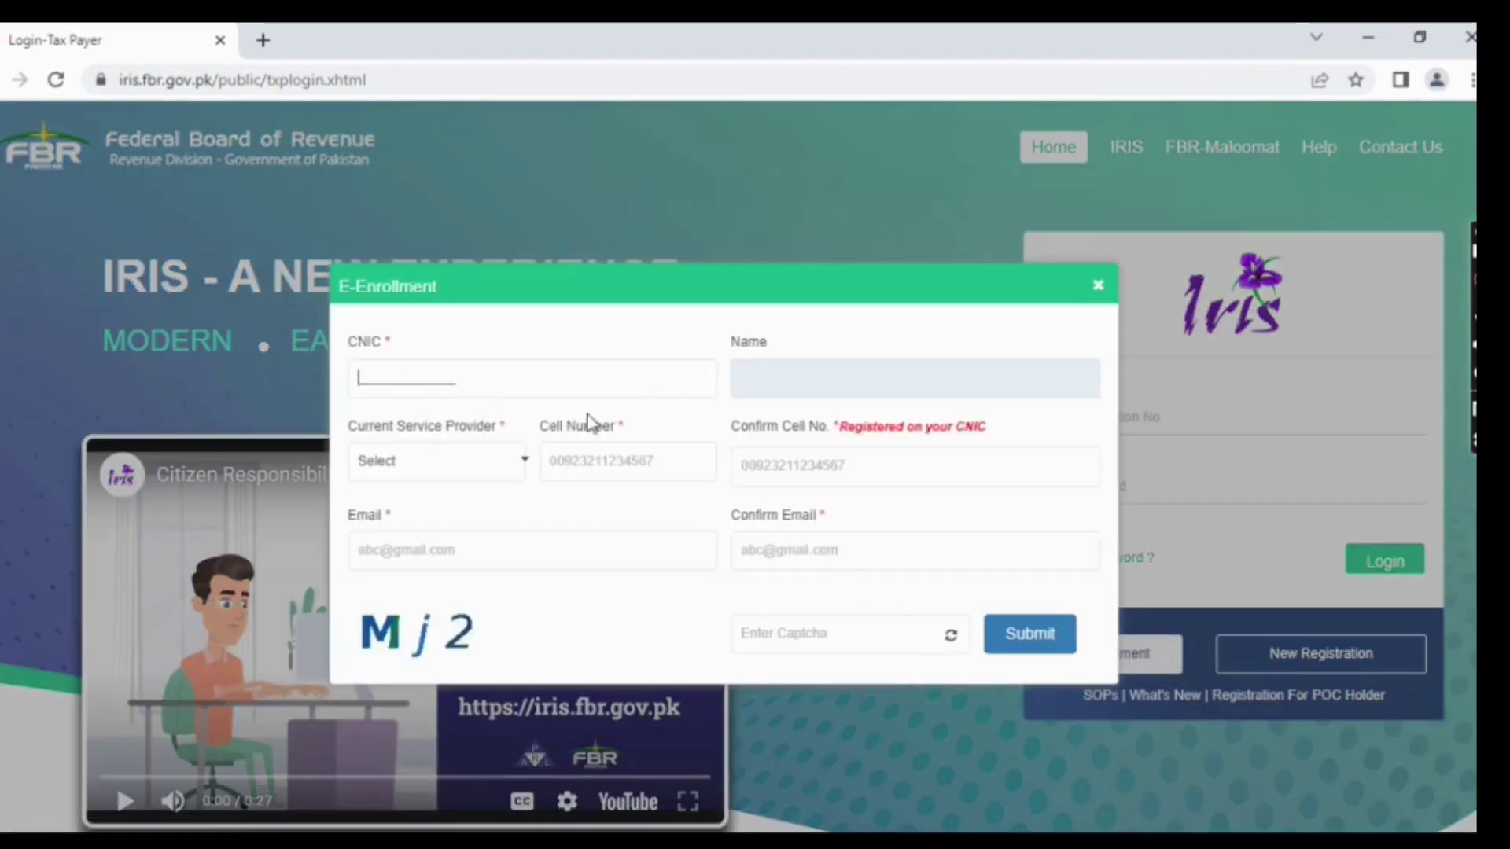
pyautogui.click(519, 464)
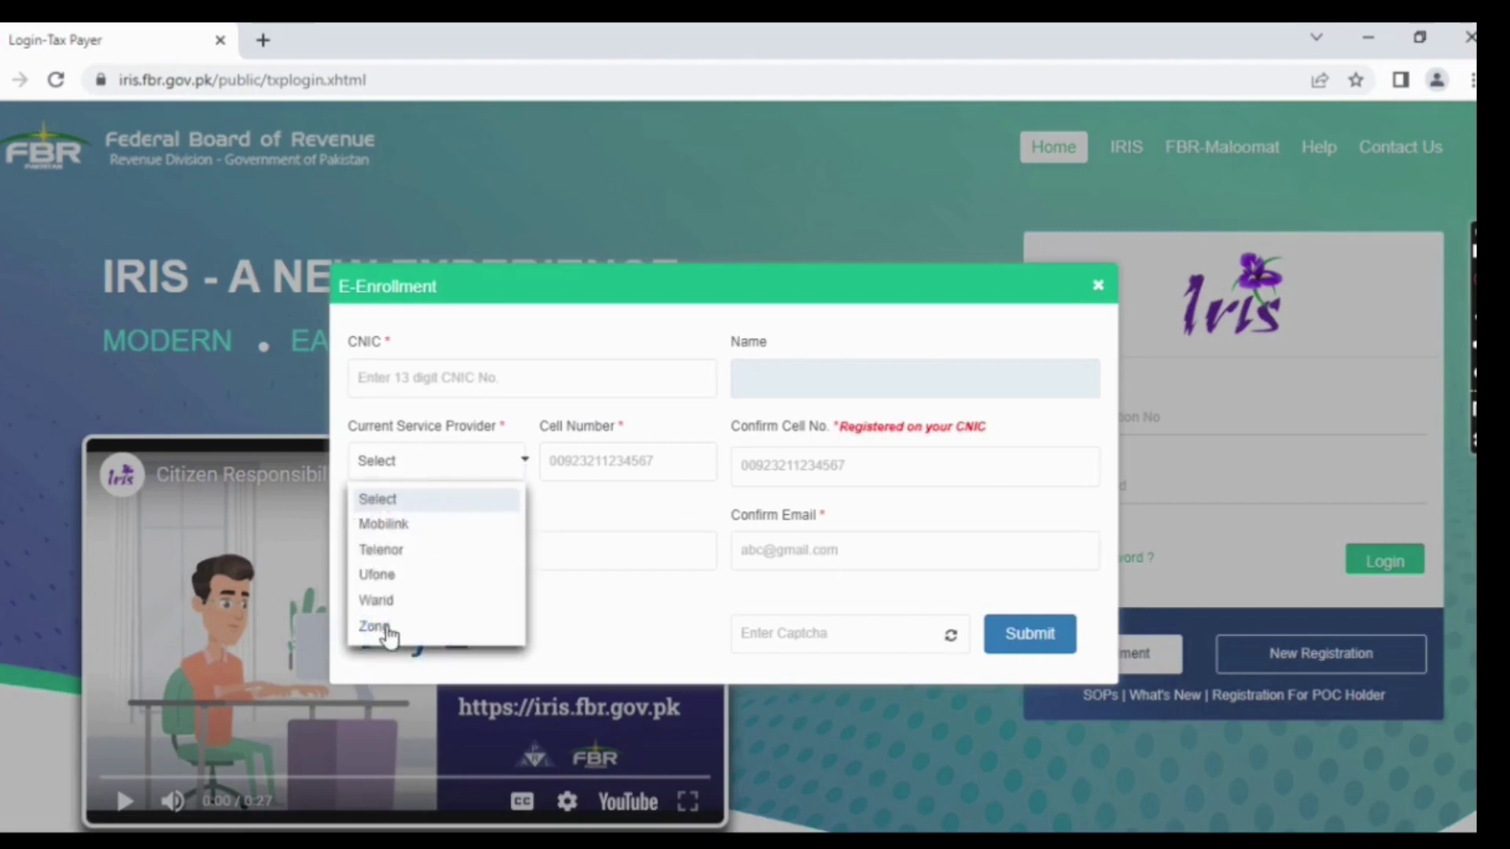
pyautogui.click(620, 450)
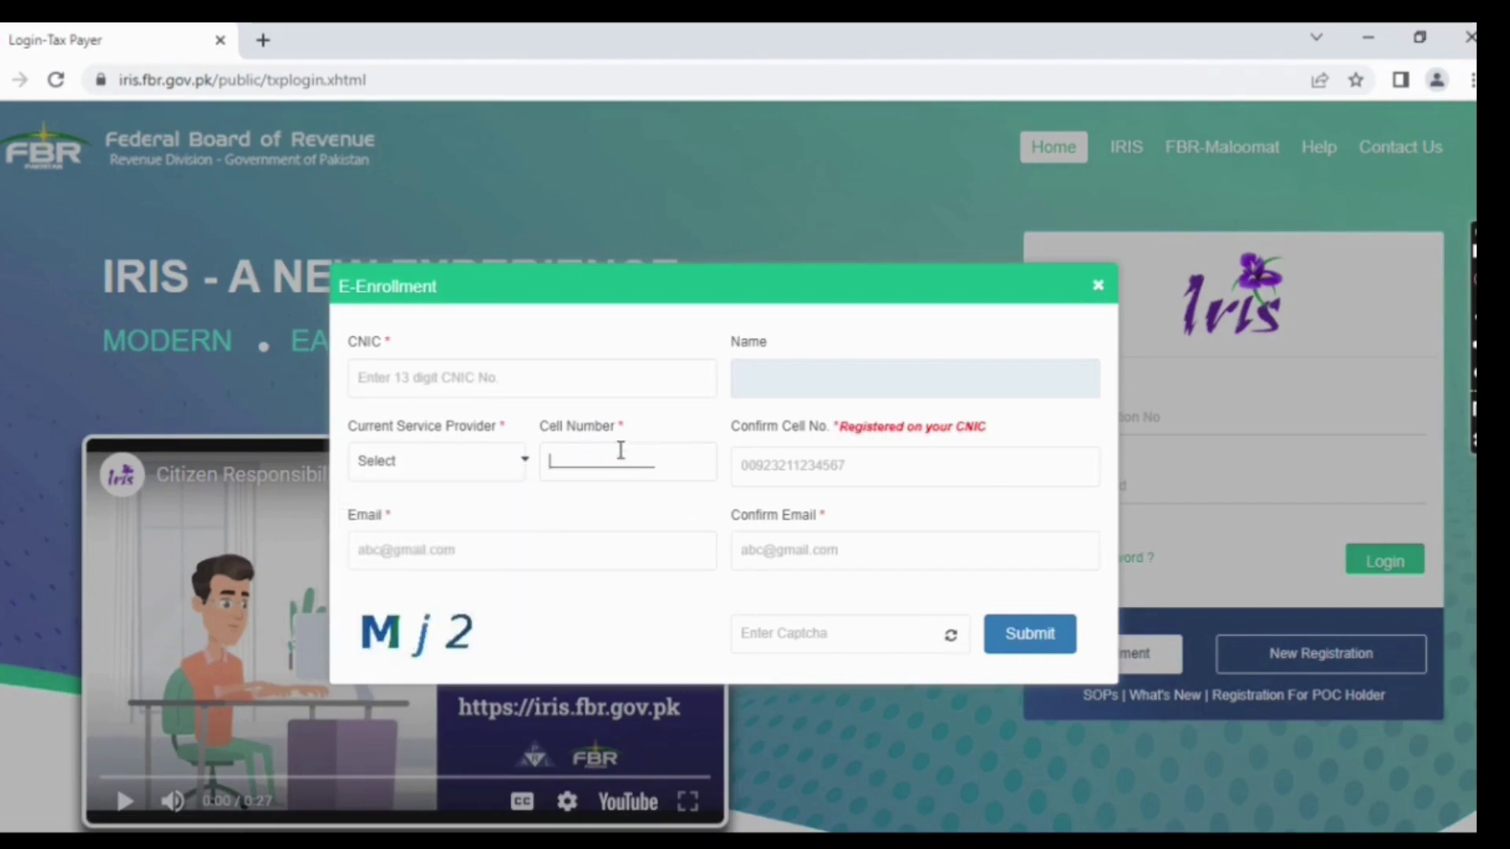
pyautogui.click(797, 472)
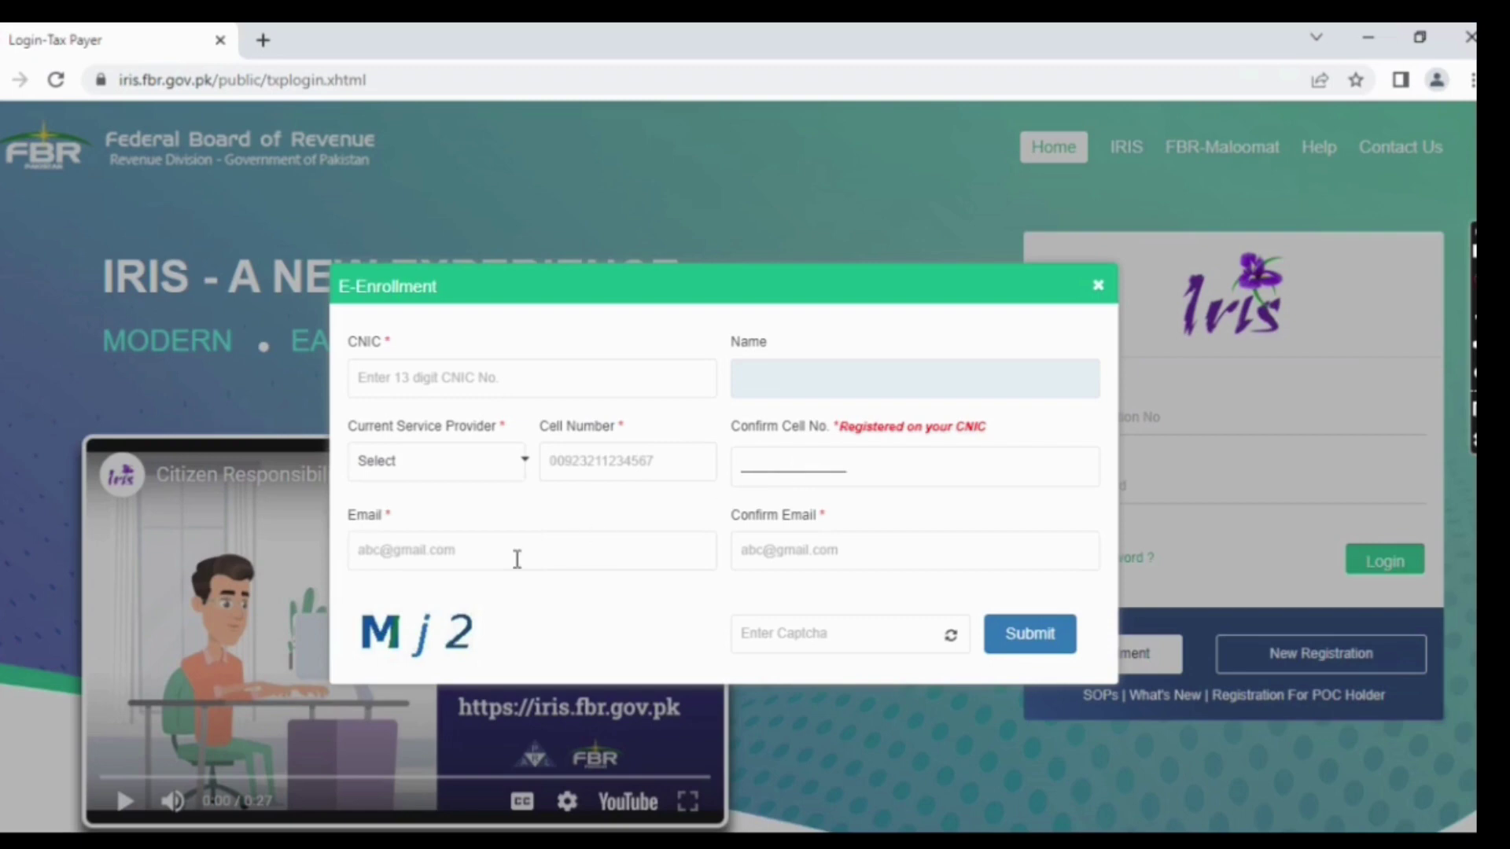
pyautogui.click(437, 556)
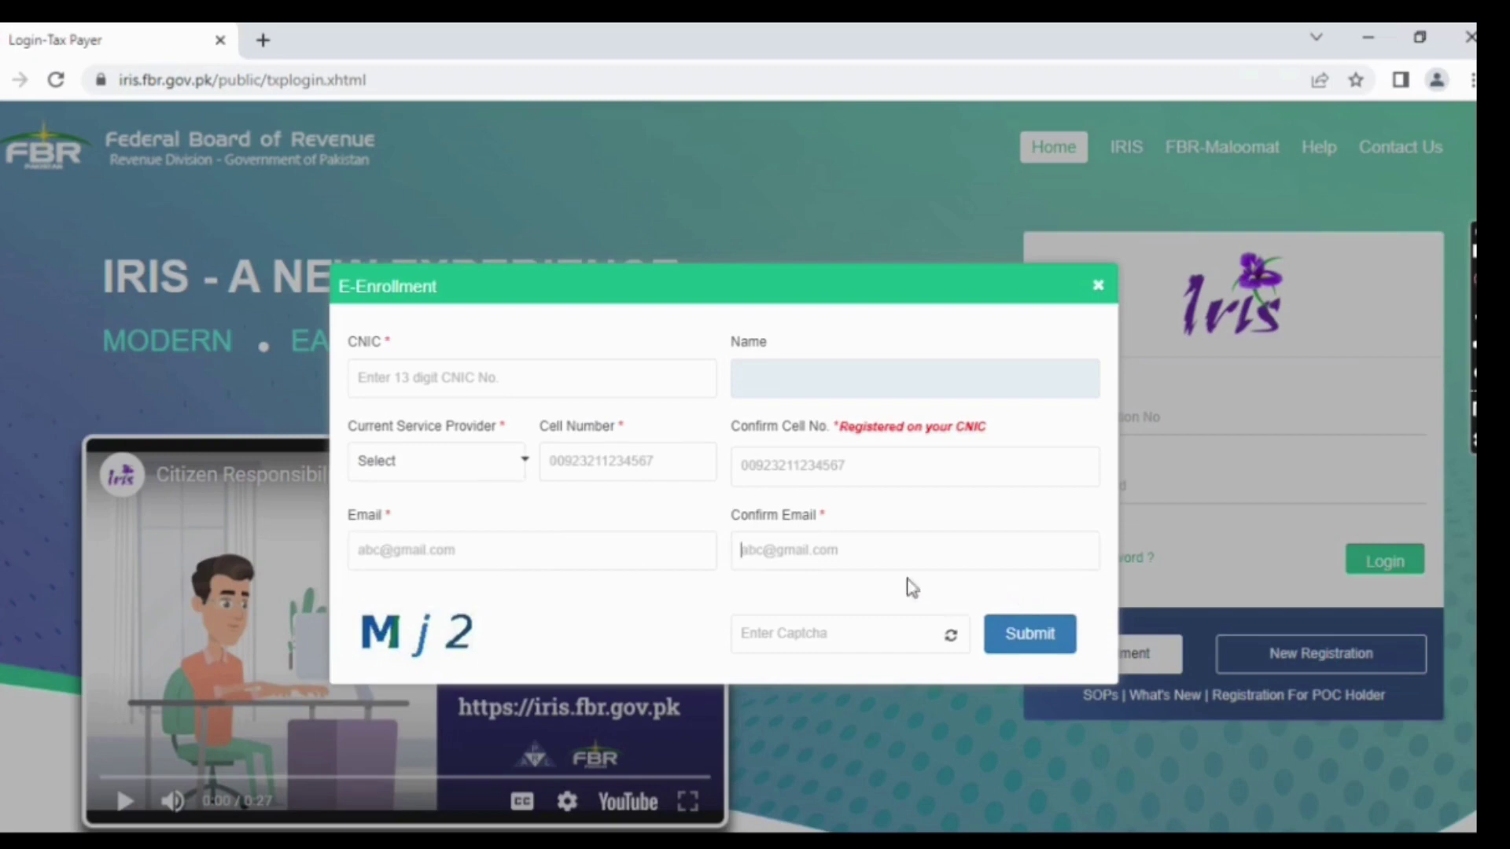
pyautogui.click(1098, 285)
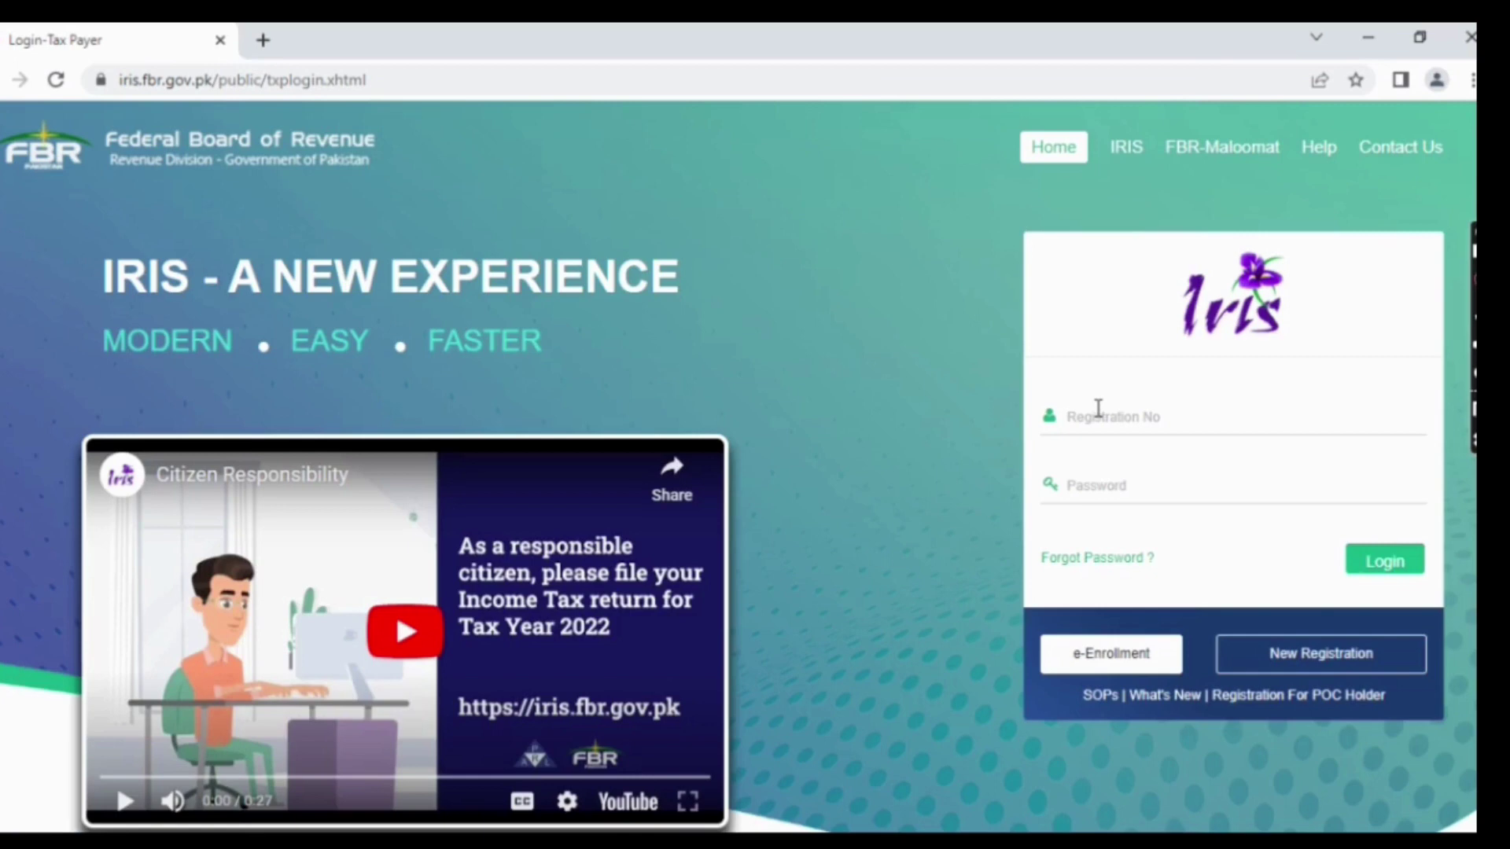
# - Enter the registration number and the account password on the login form
pyautogui.click(1098, 409)
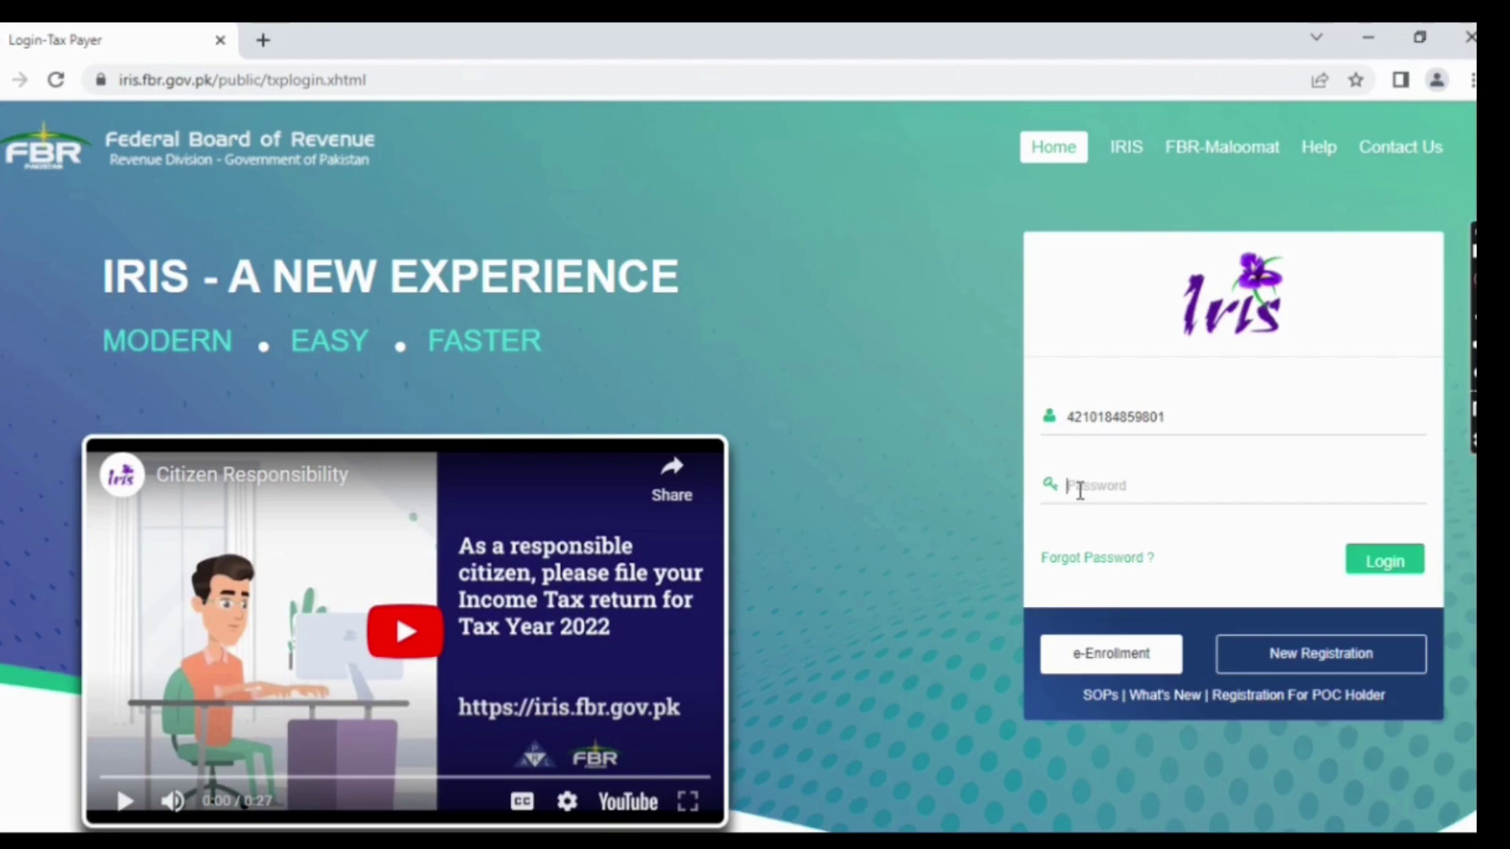
pyautogui.write('*')
# - Log in to IRIS and look through the Draft, Inbox and Outbox task folders
pyautogui.click(1408, 571)
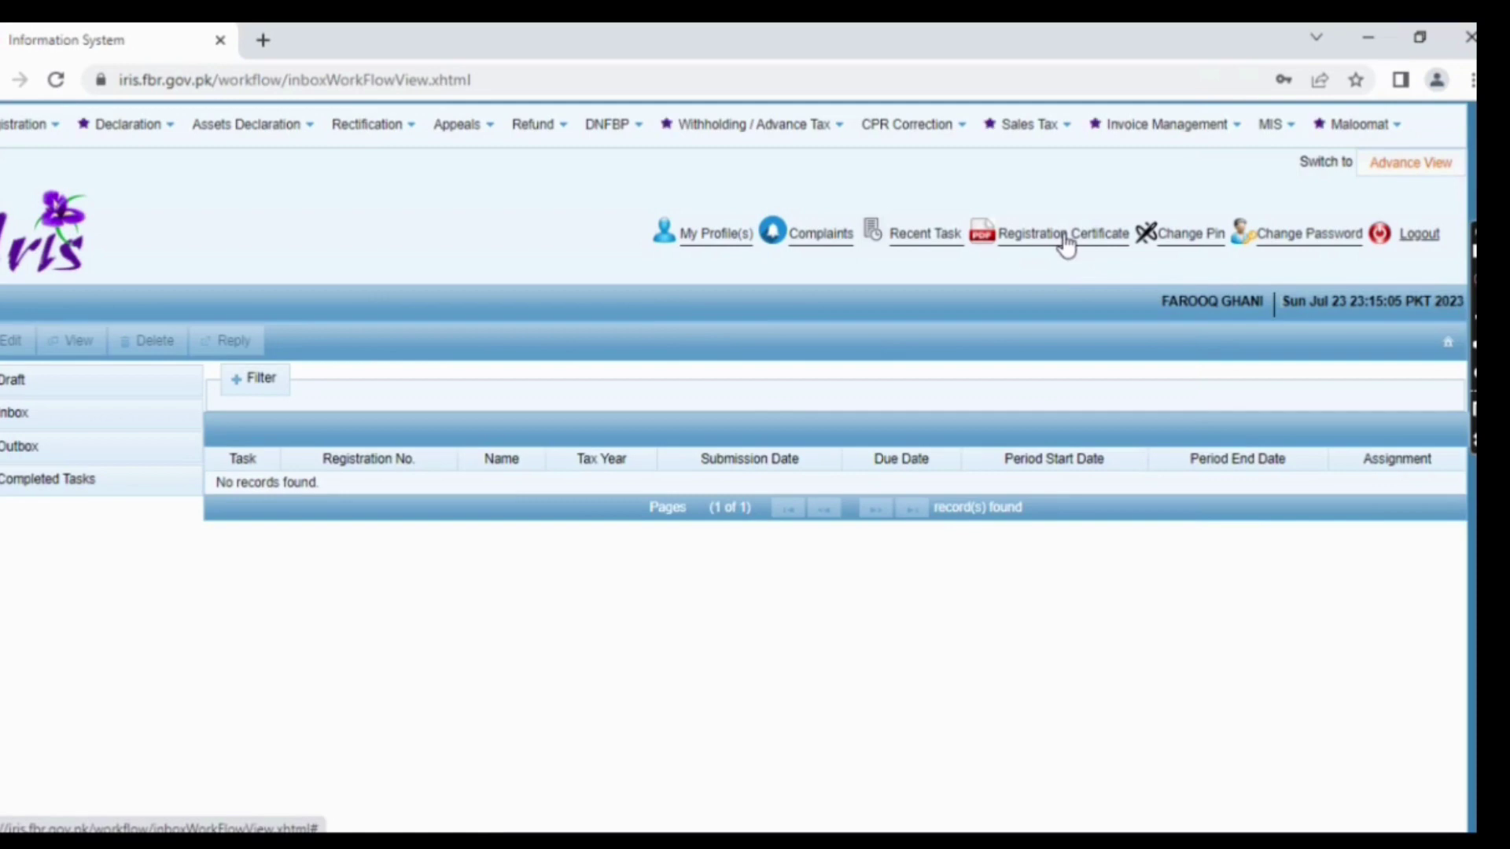
pyautogui.click(42, 388)
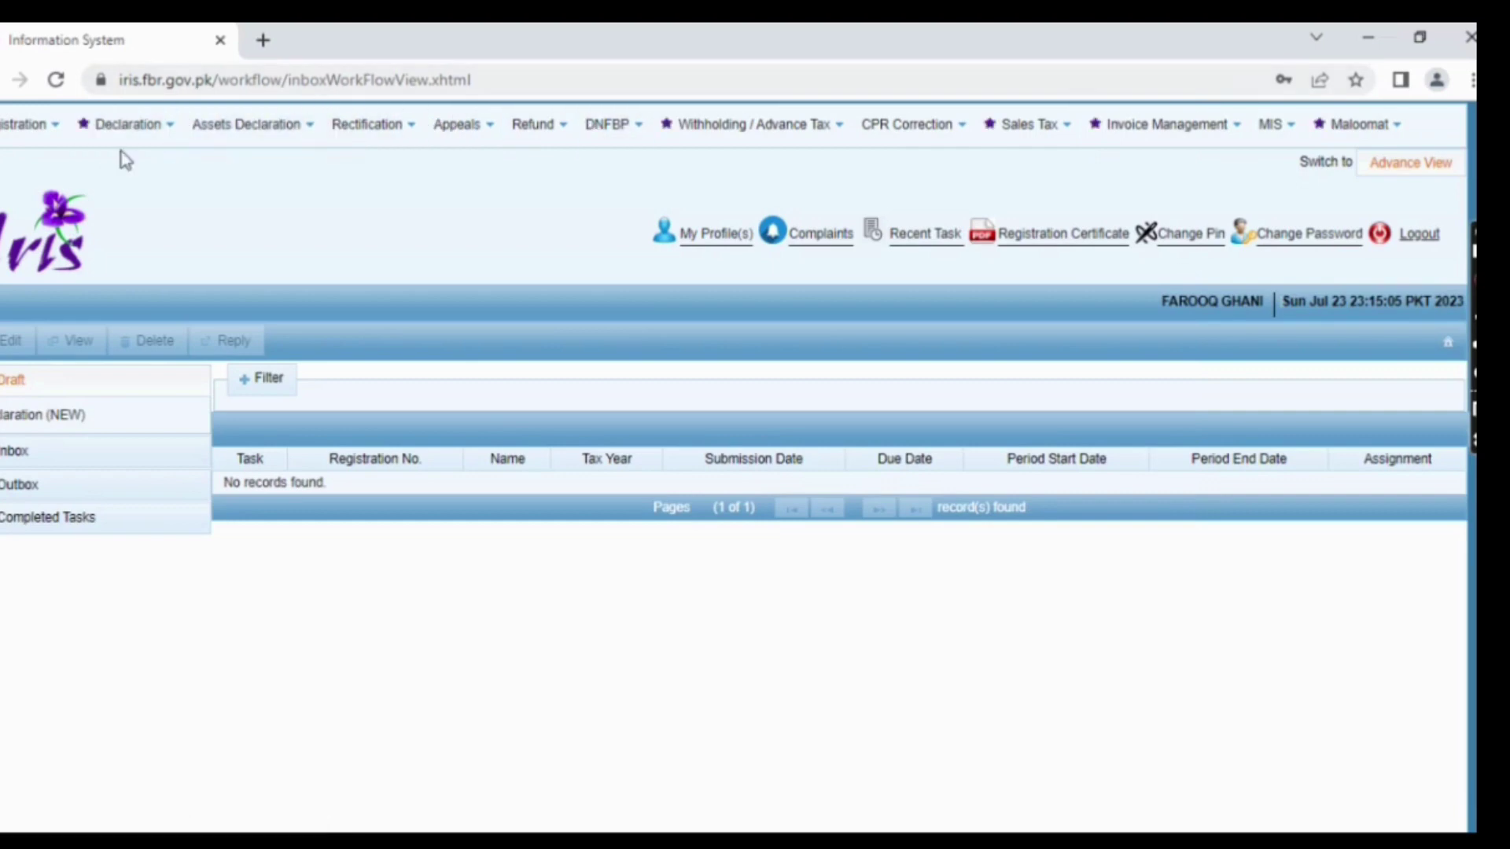
pyautogui.click(25, 379)
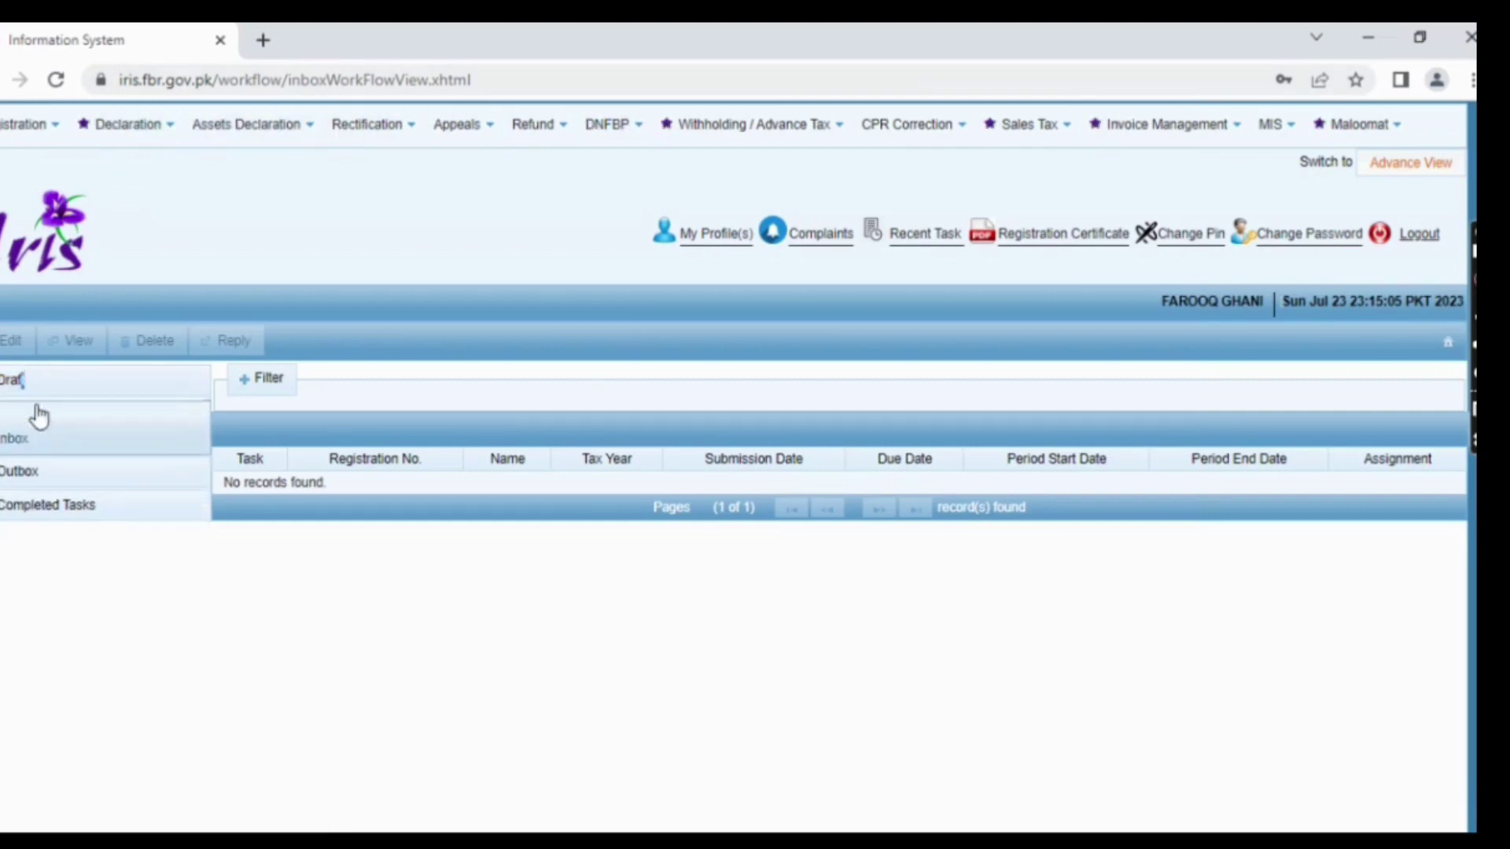
pyautogui.click(45, 421)
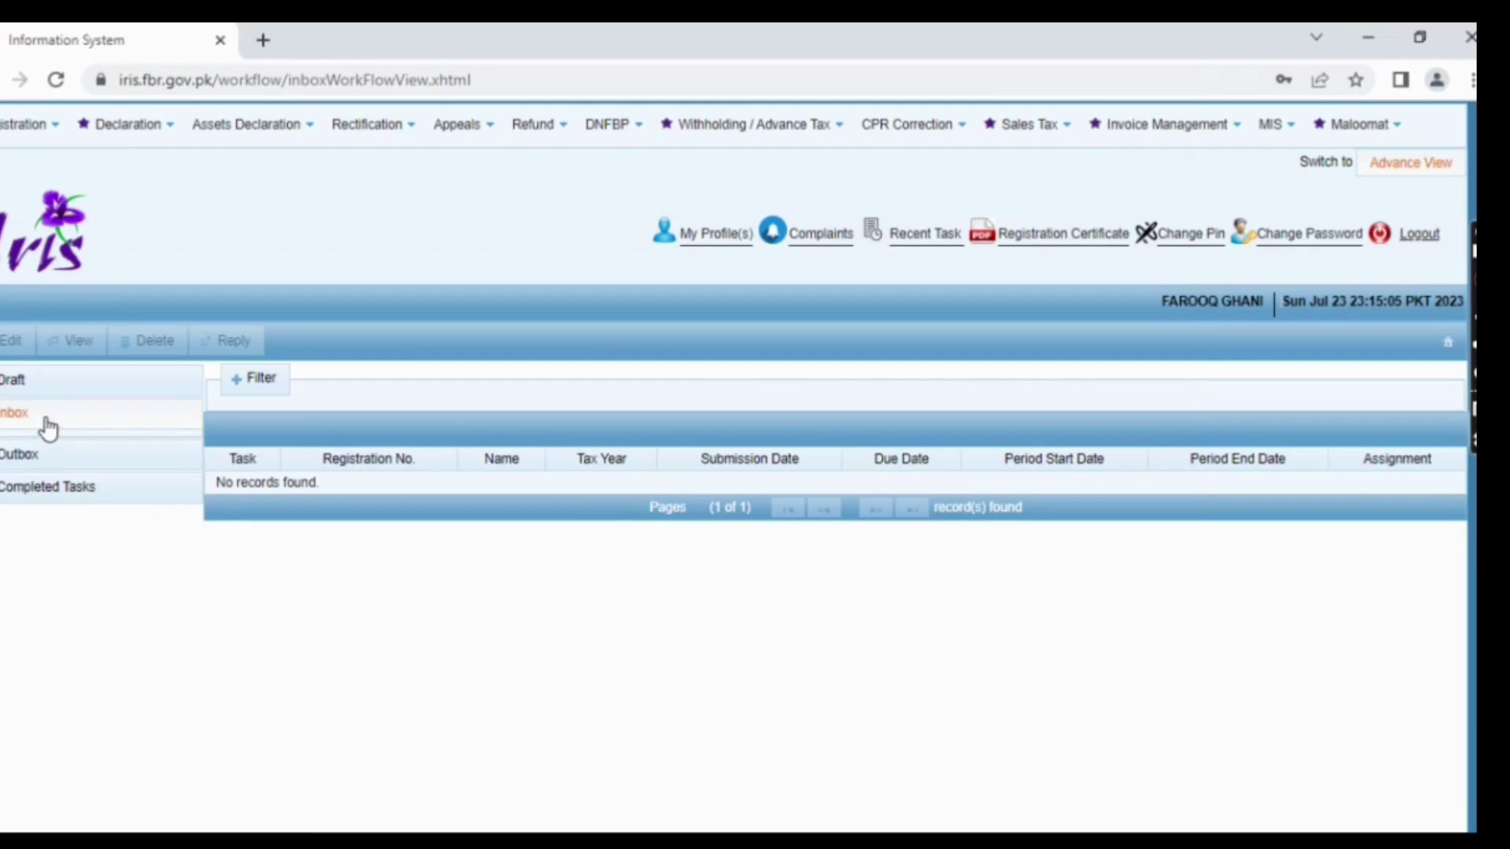
pyautogui.click(46, 425)
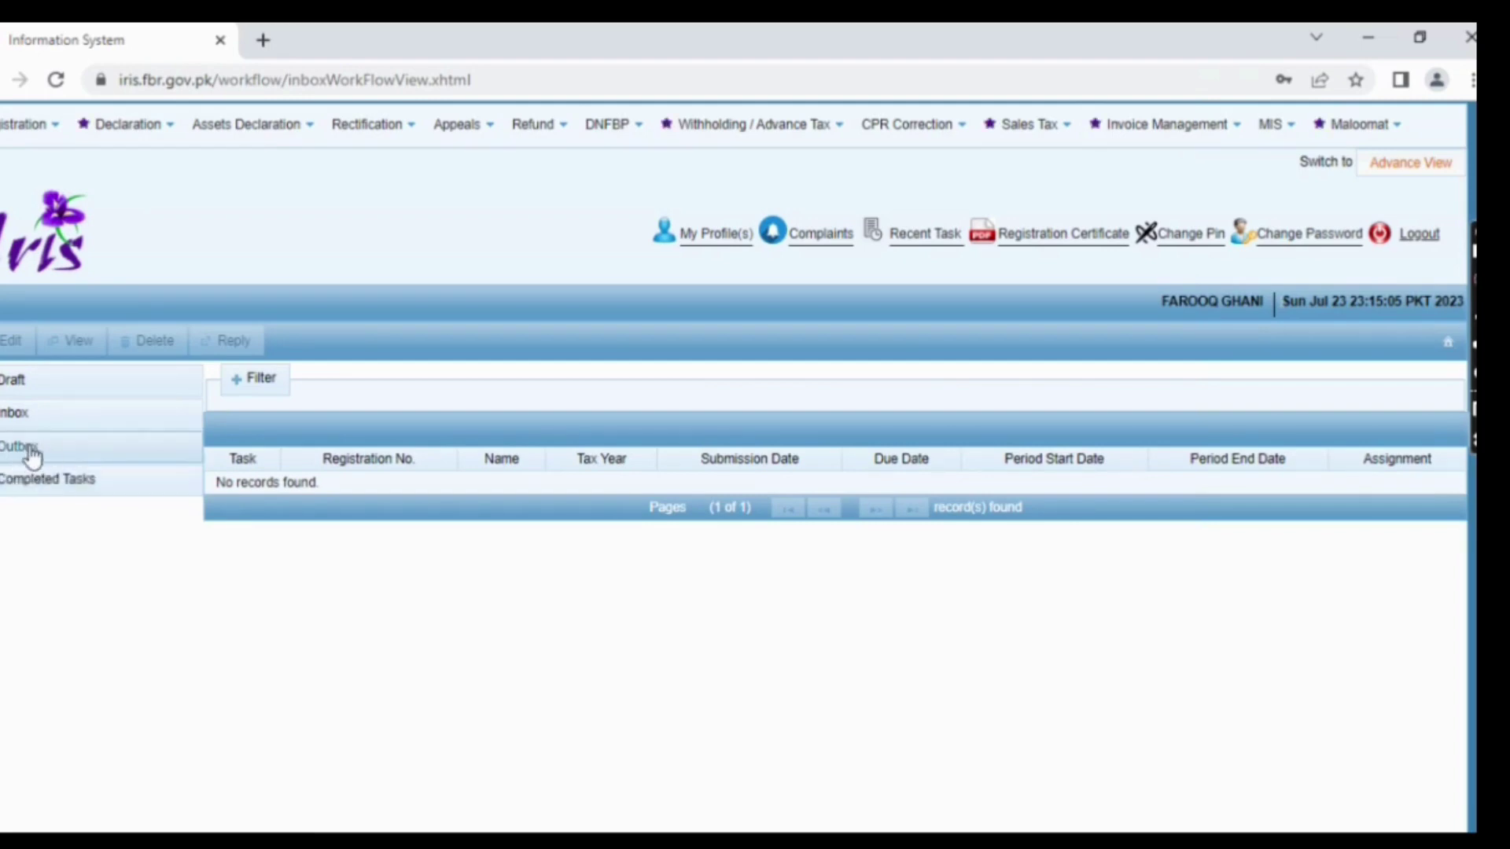
# - Expand Completed Tasks, view the Registration tasks, then list the seven Declaration tasks
pyautogui.click(35, 479)
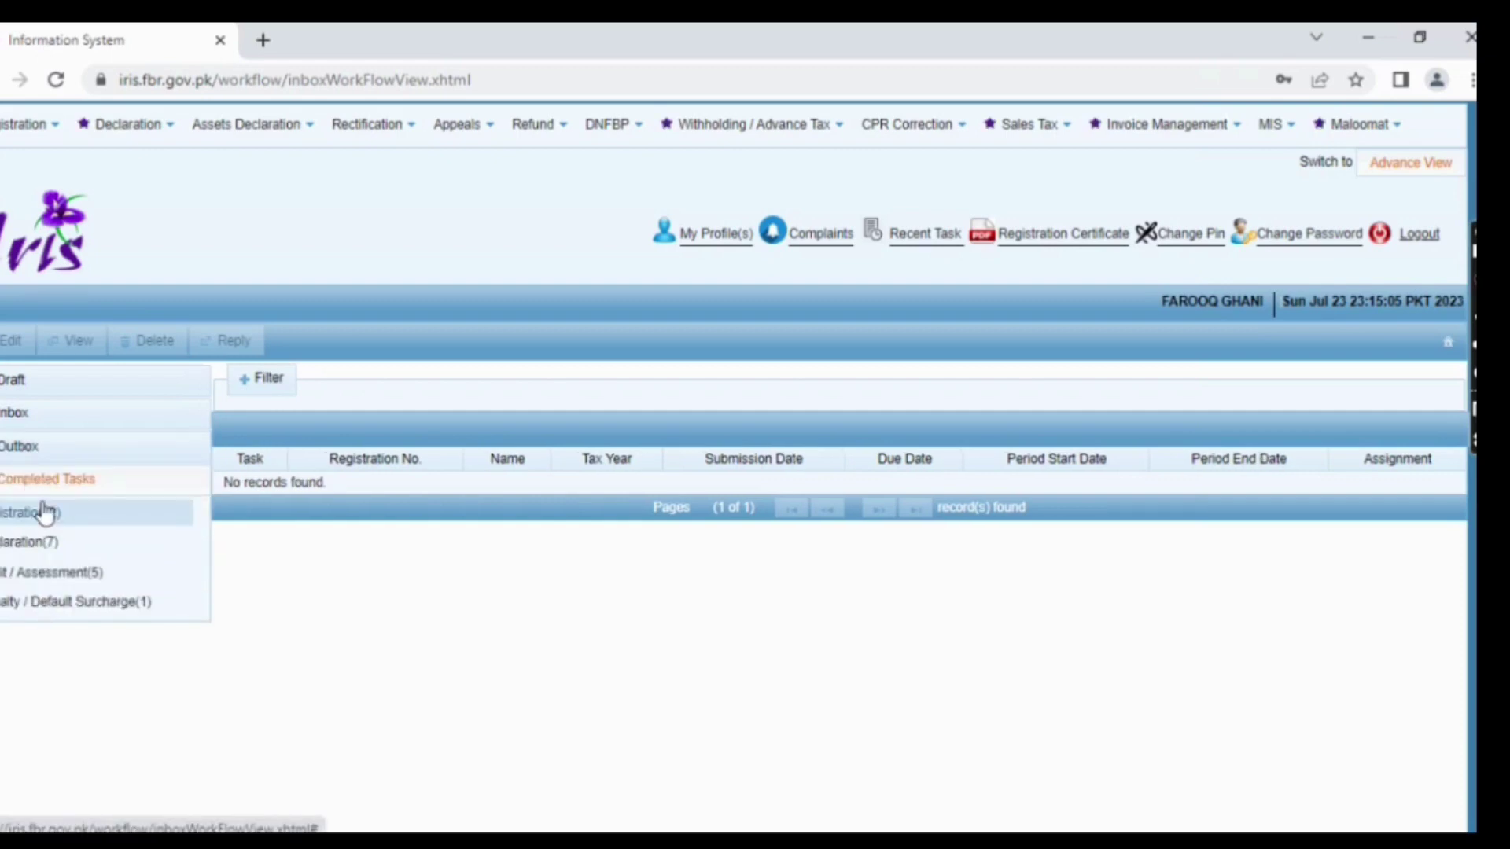
pyautogui.click(45, 512)
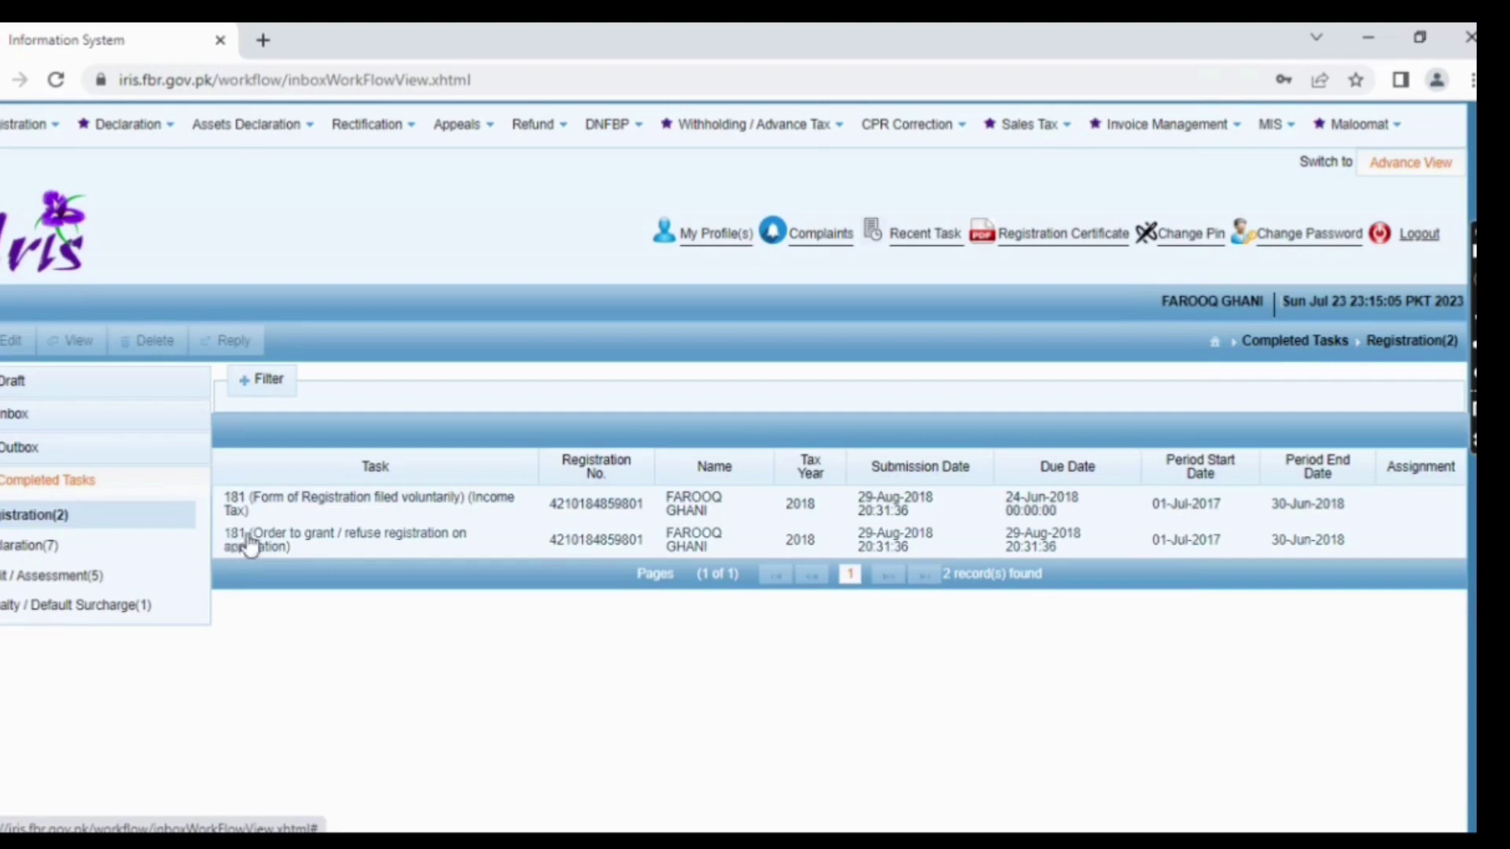
pyautogui.click(60, 549)
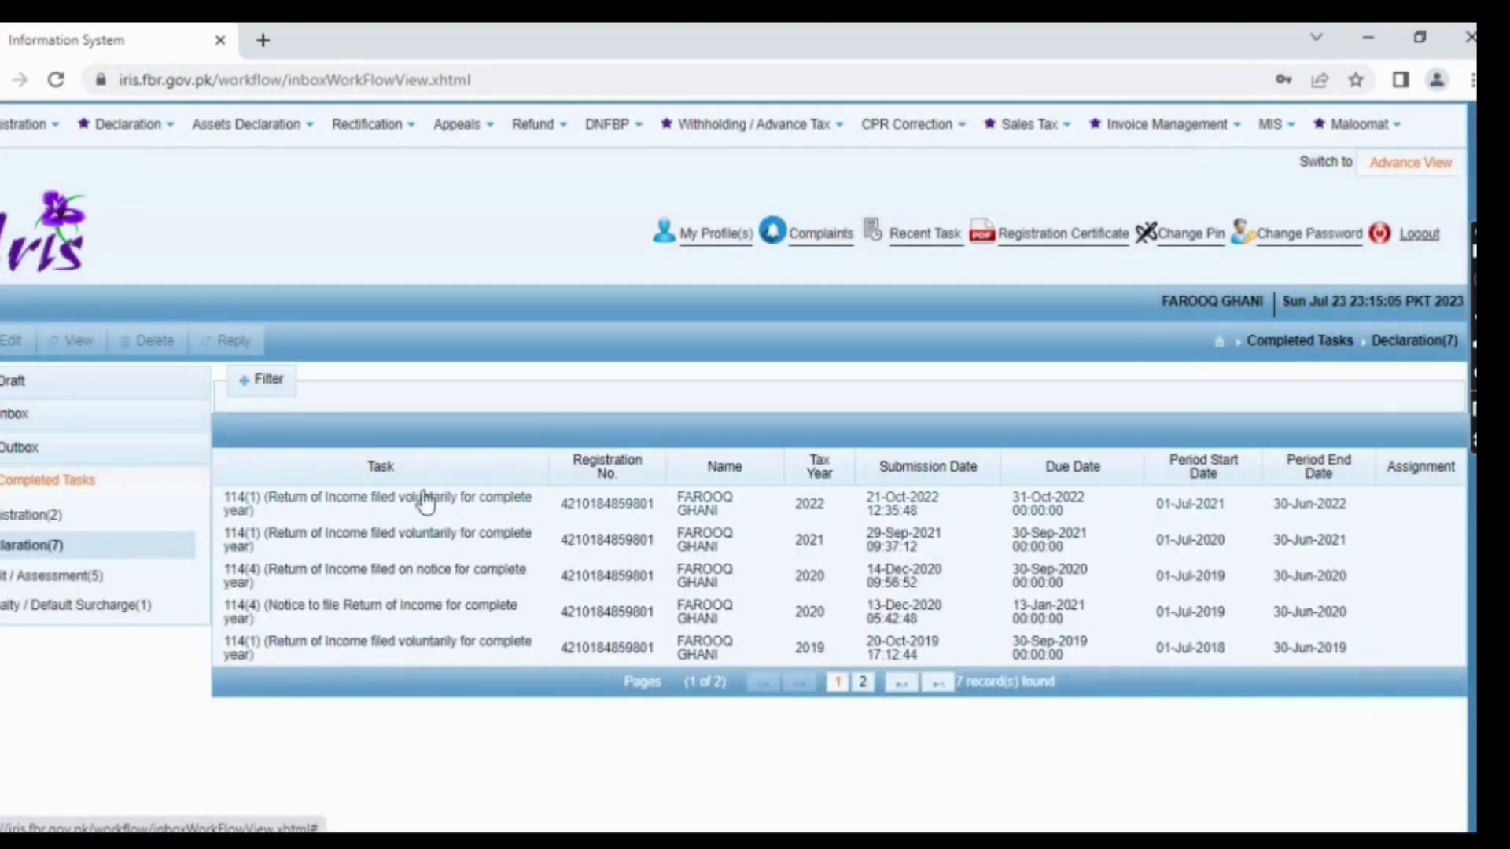
pyautogui.click(77, 488)
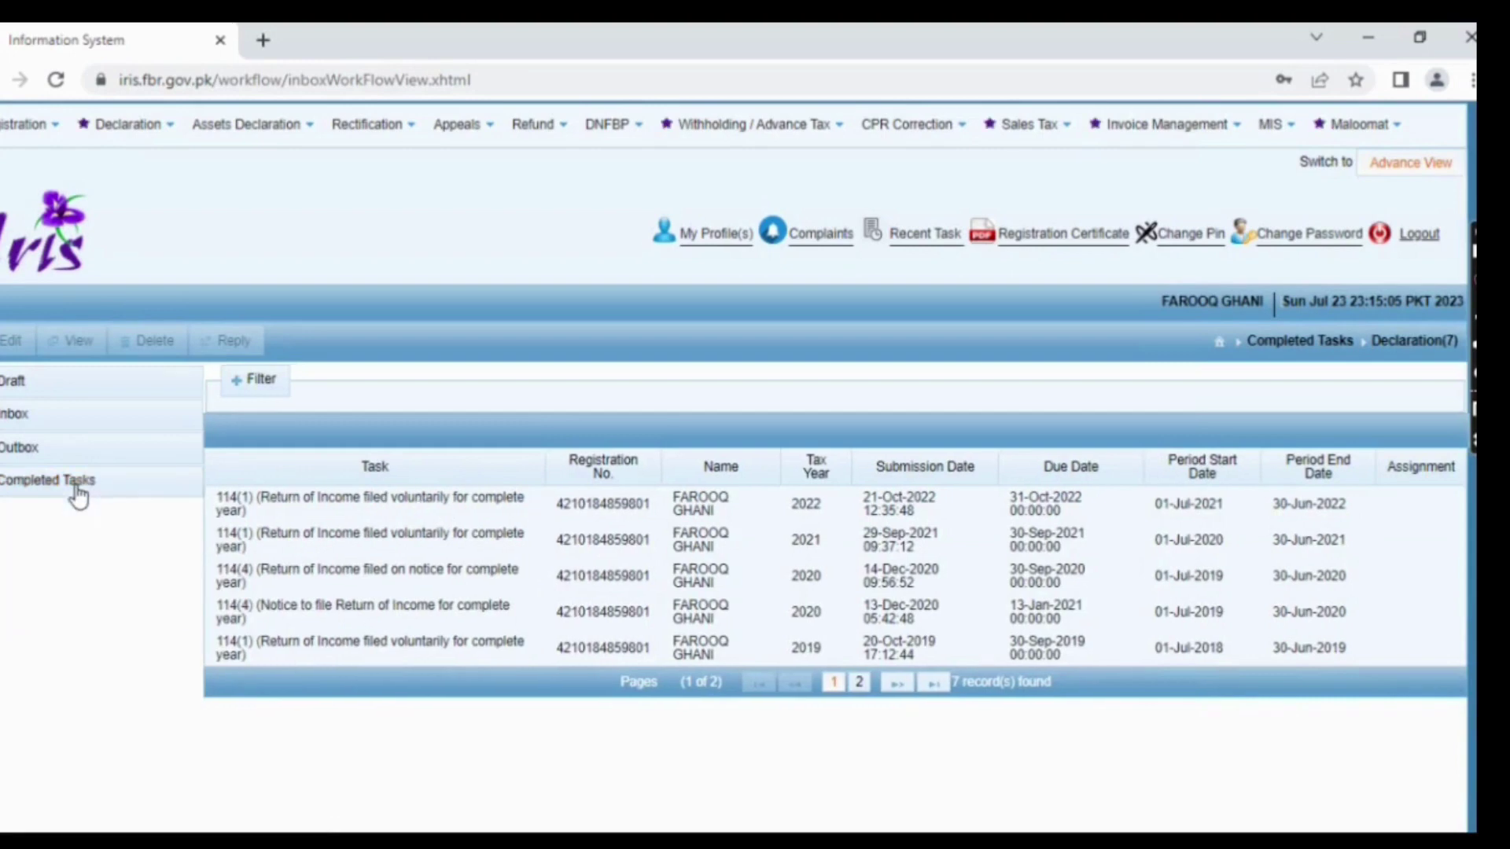
pyautogui.click(25, 128)
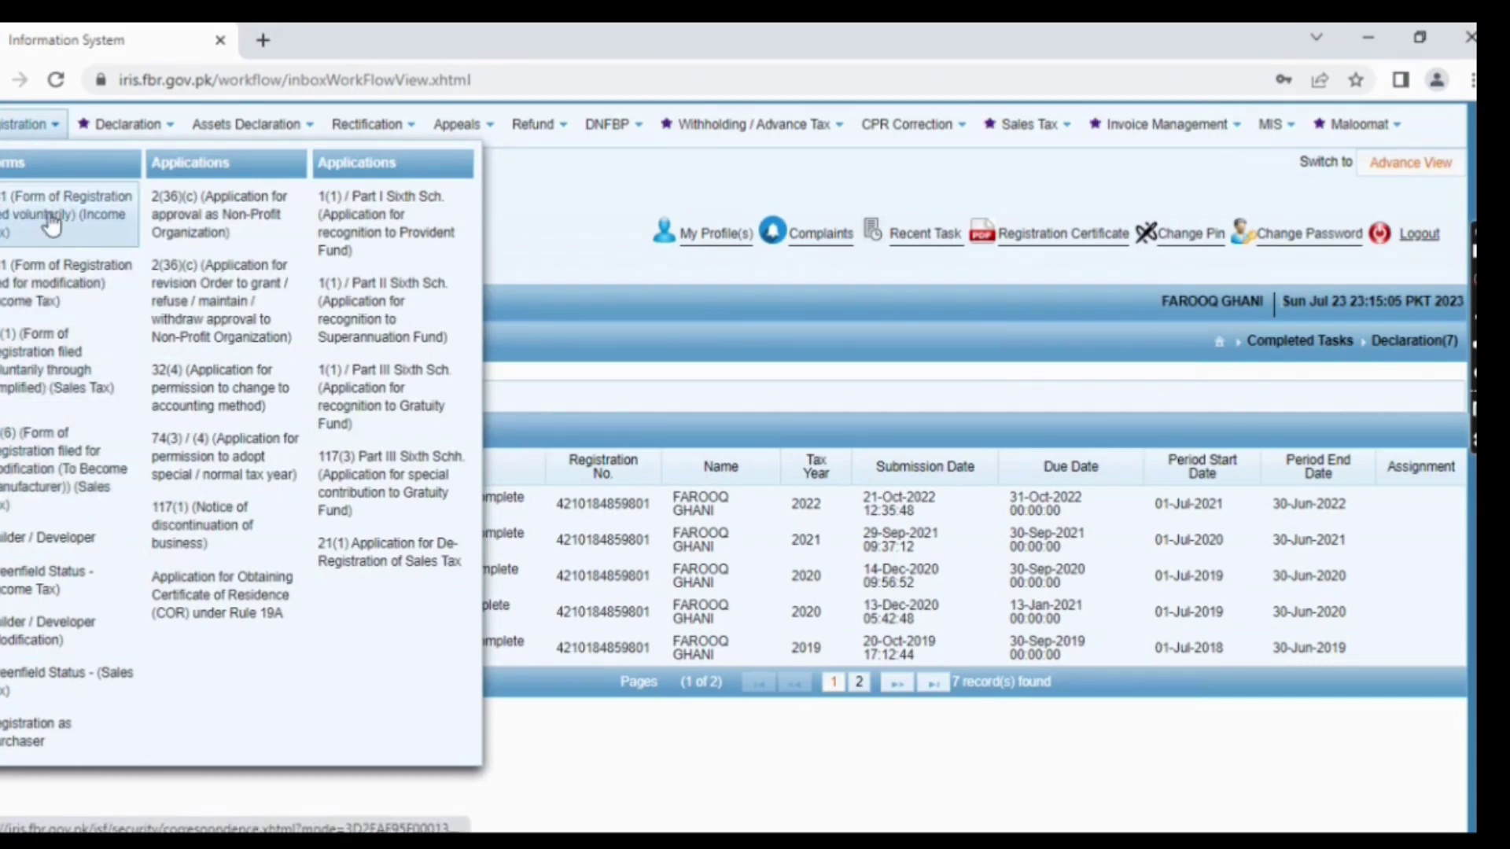
pyautogui.moveTo(149, 127)
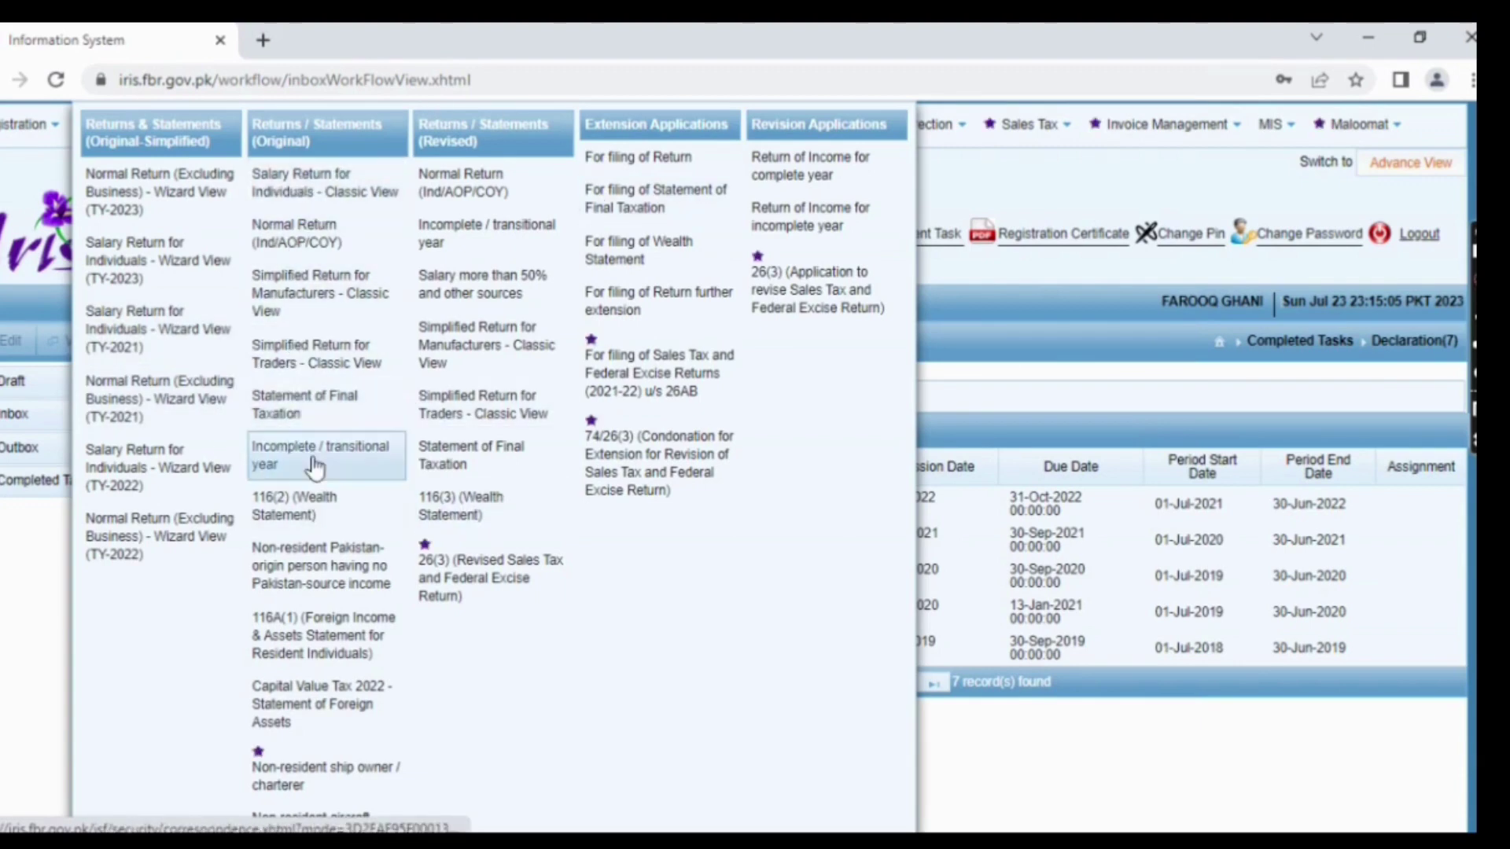
pyautogui.scroll(-3, 315, 464)
pyautogui.scroll(-1, 303, 739)
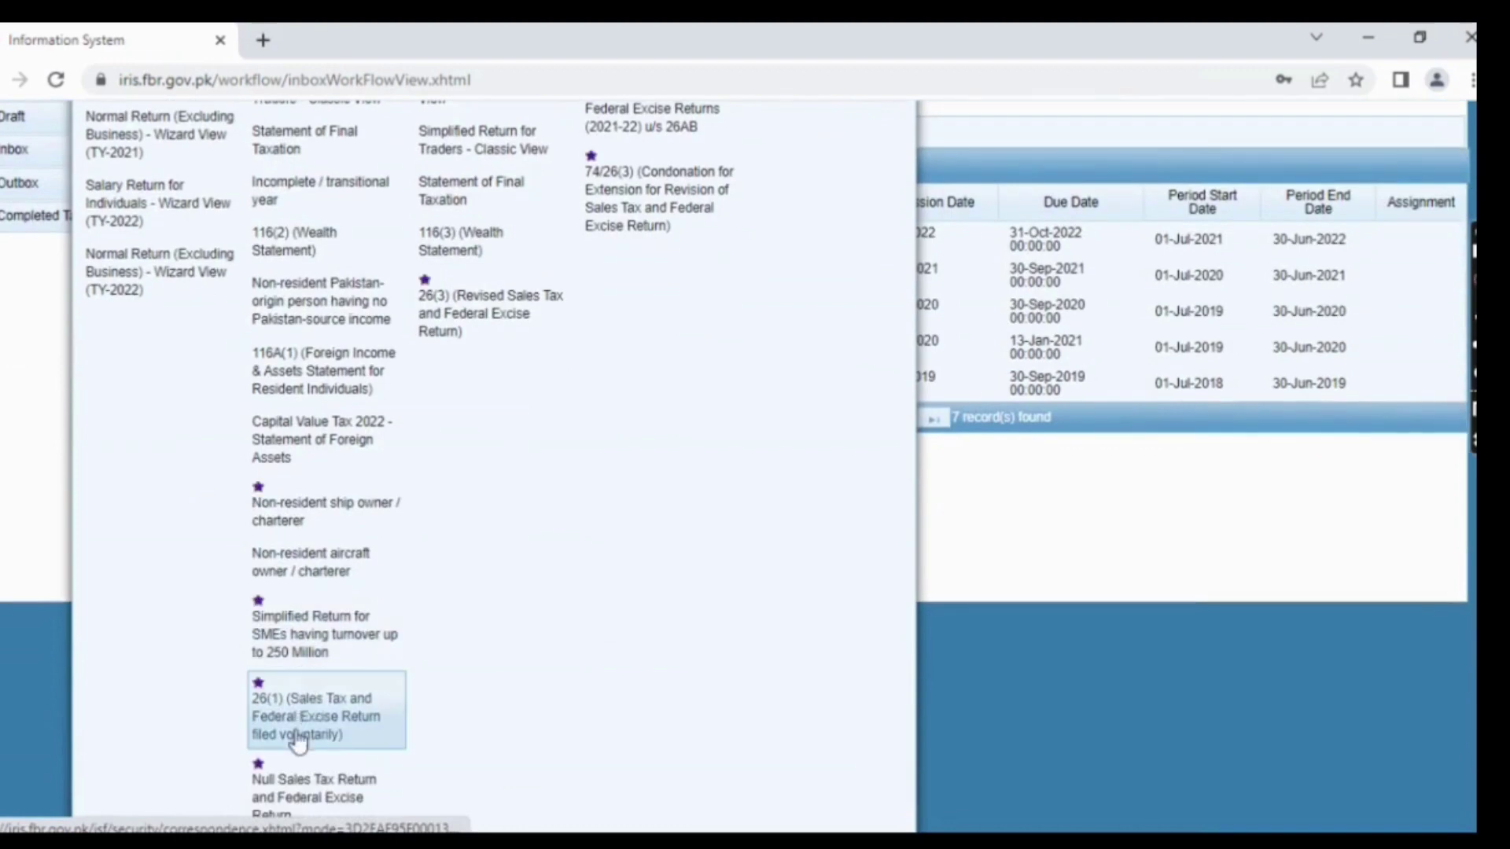
pyautogui.scroll(3, 158, 492)
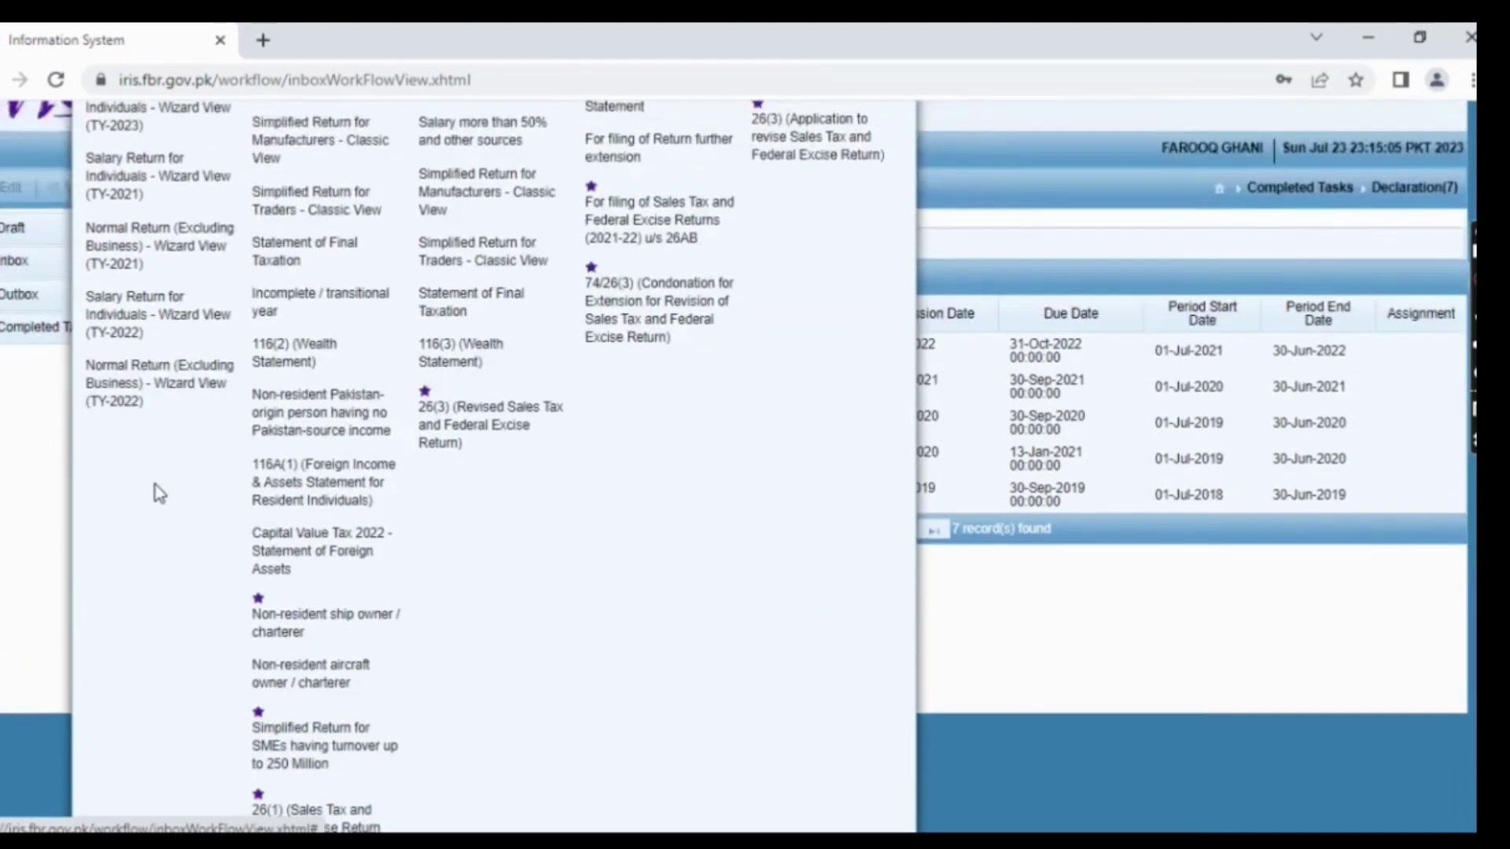
pyautogui.scroll(1, 158, 492)
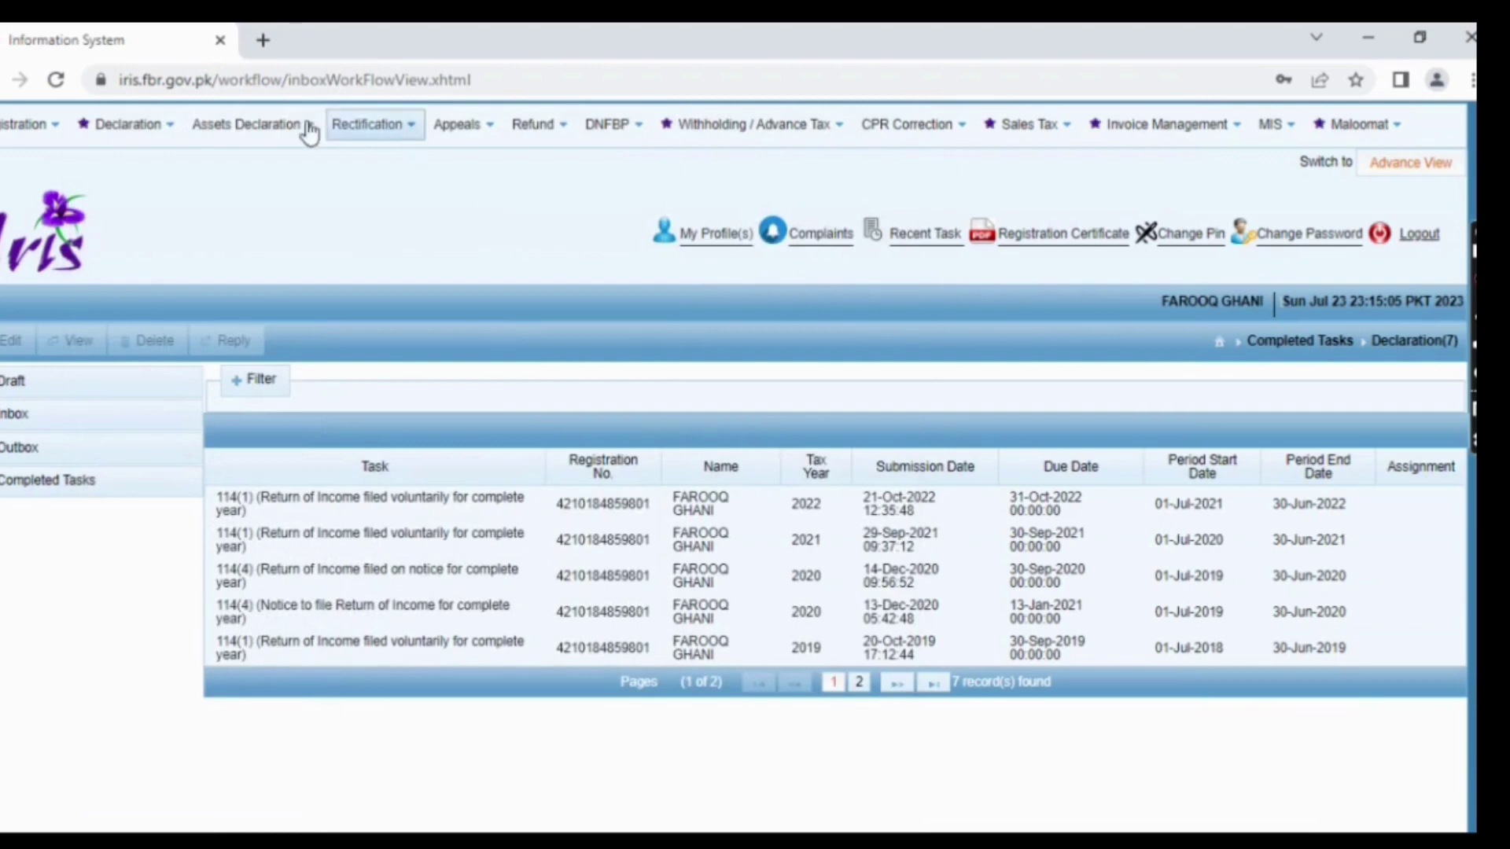
pyautogui.click(790, 126)
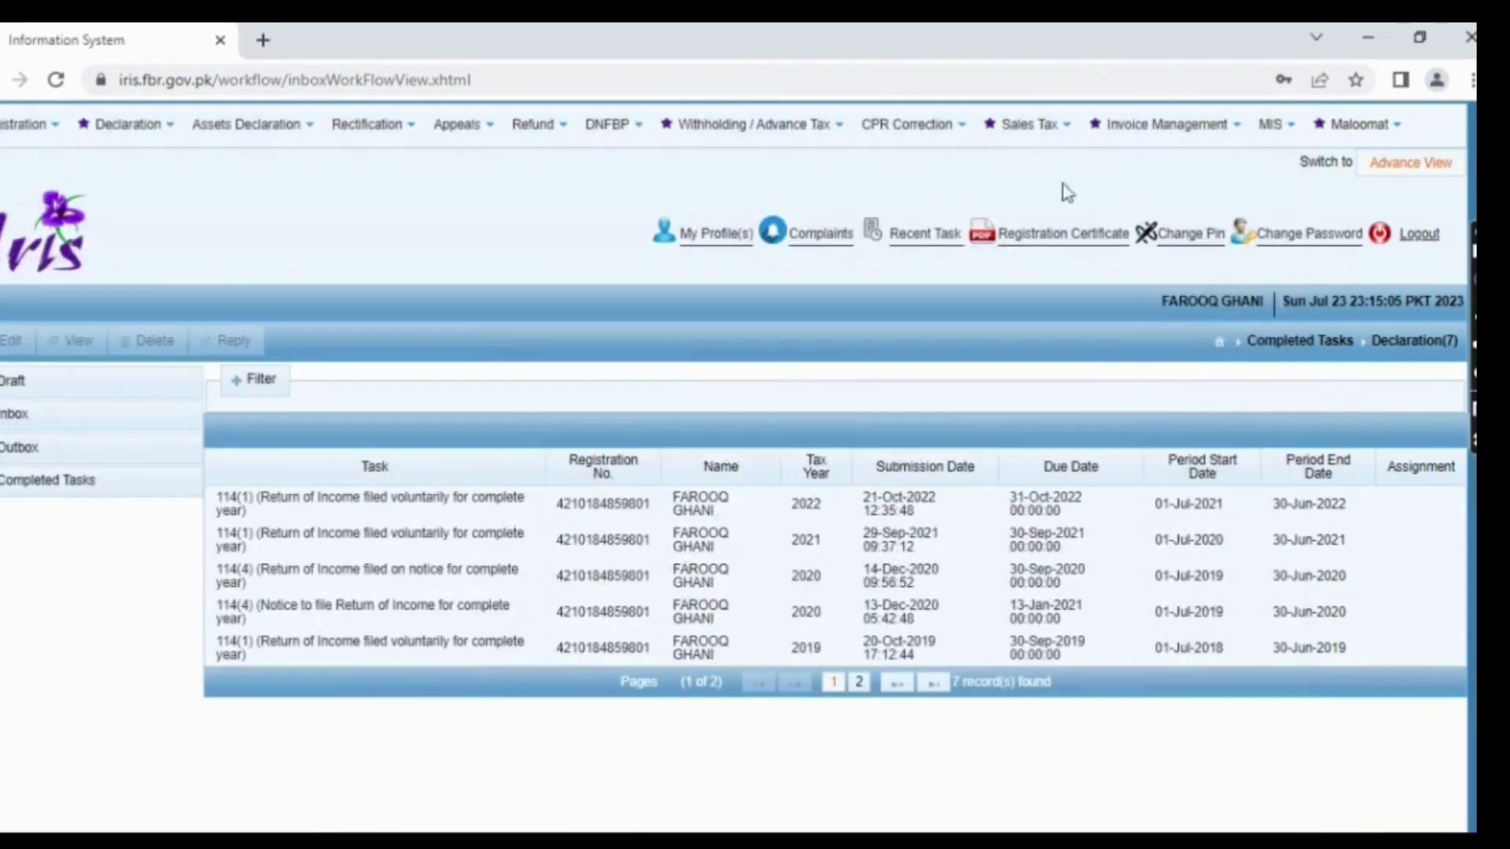
pyautogui.moveTo(944, 126)
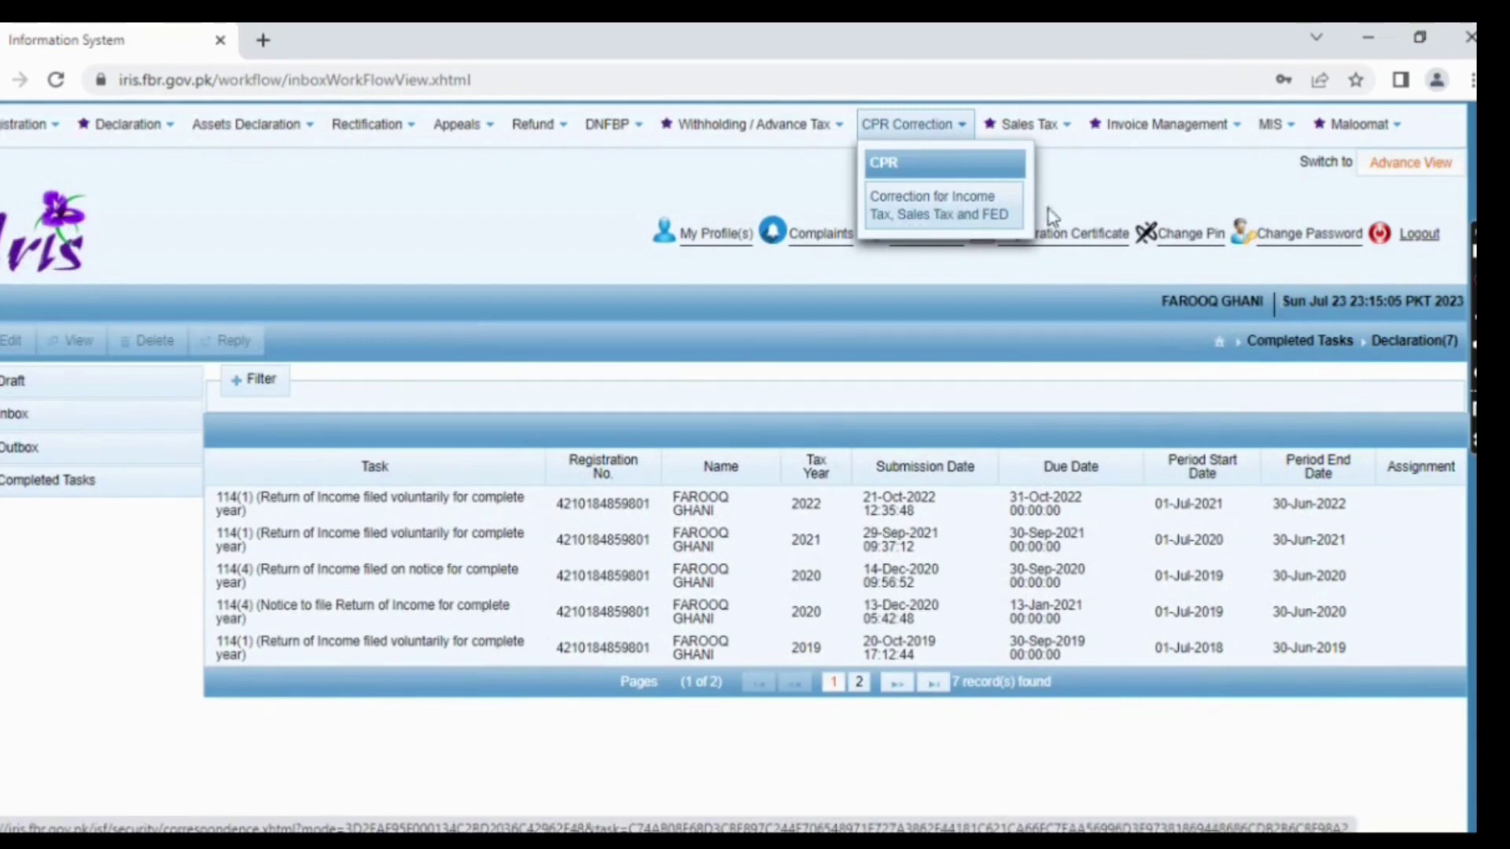
# - Go to MIS > Information Center and switch to the Payment Details tab
pyautogui.click(1274, 131)
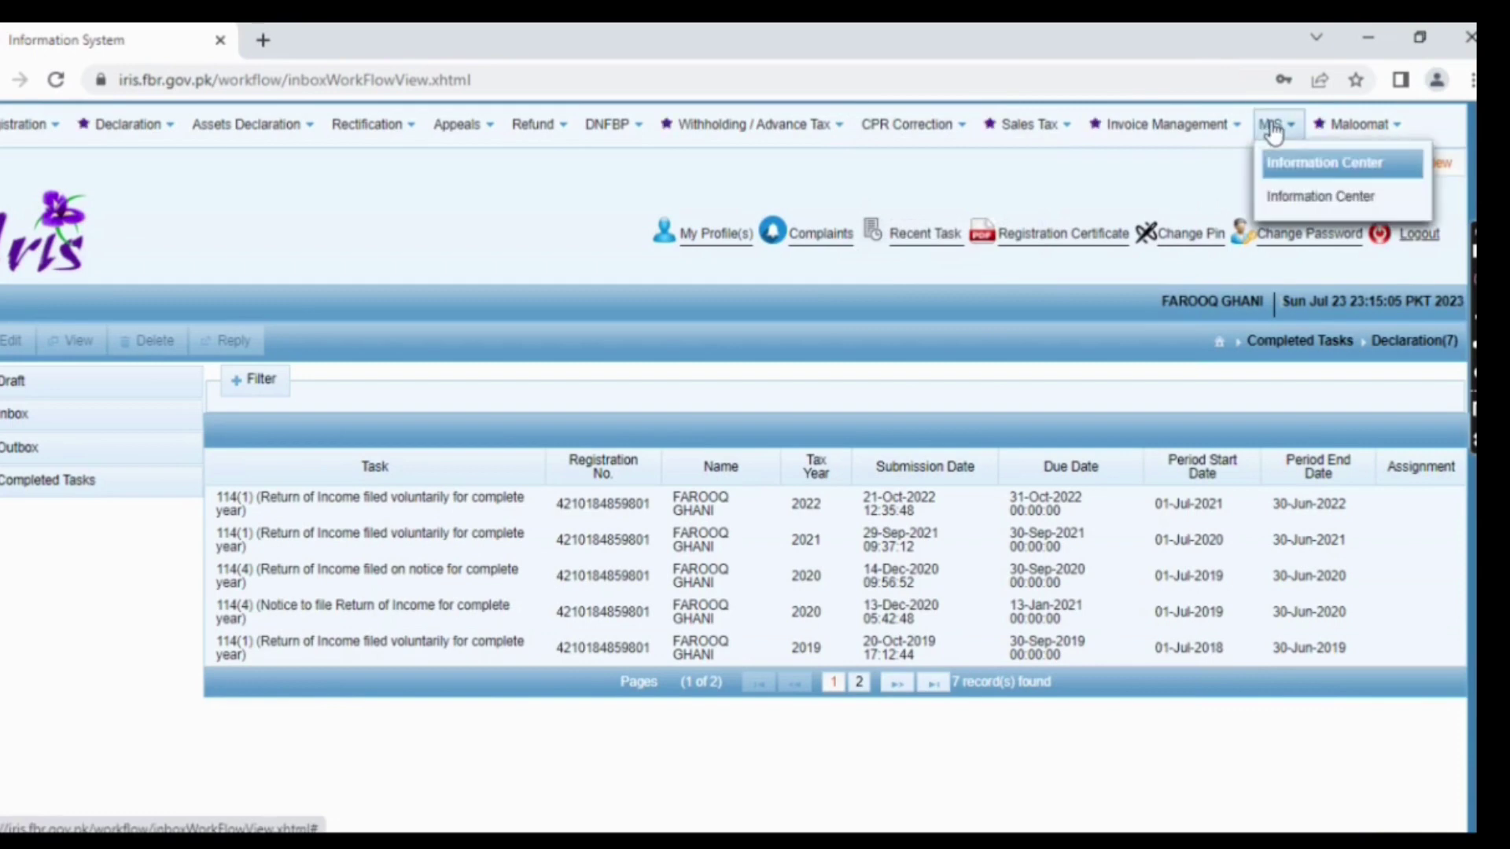
pyautogui.click(1286, 201)
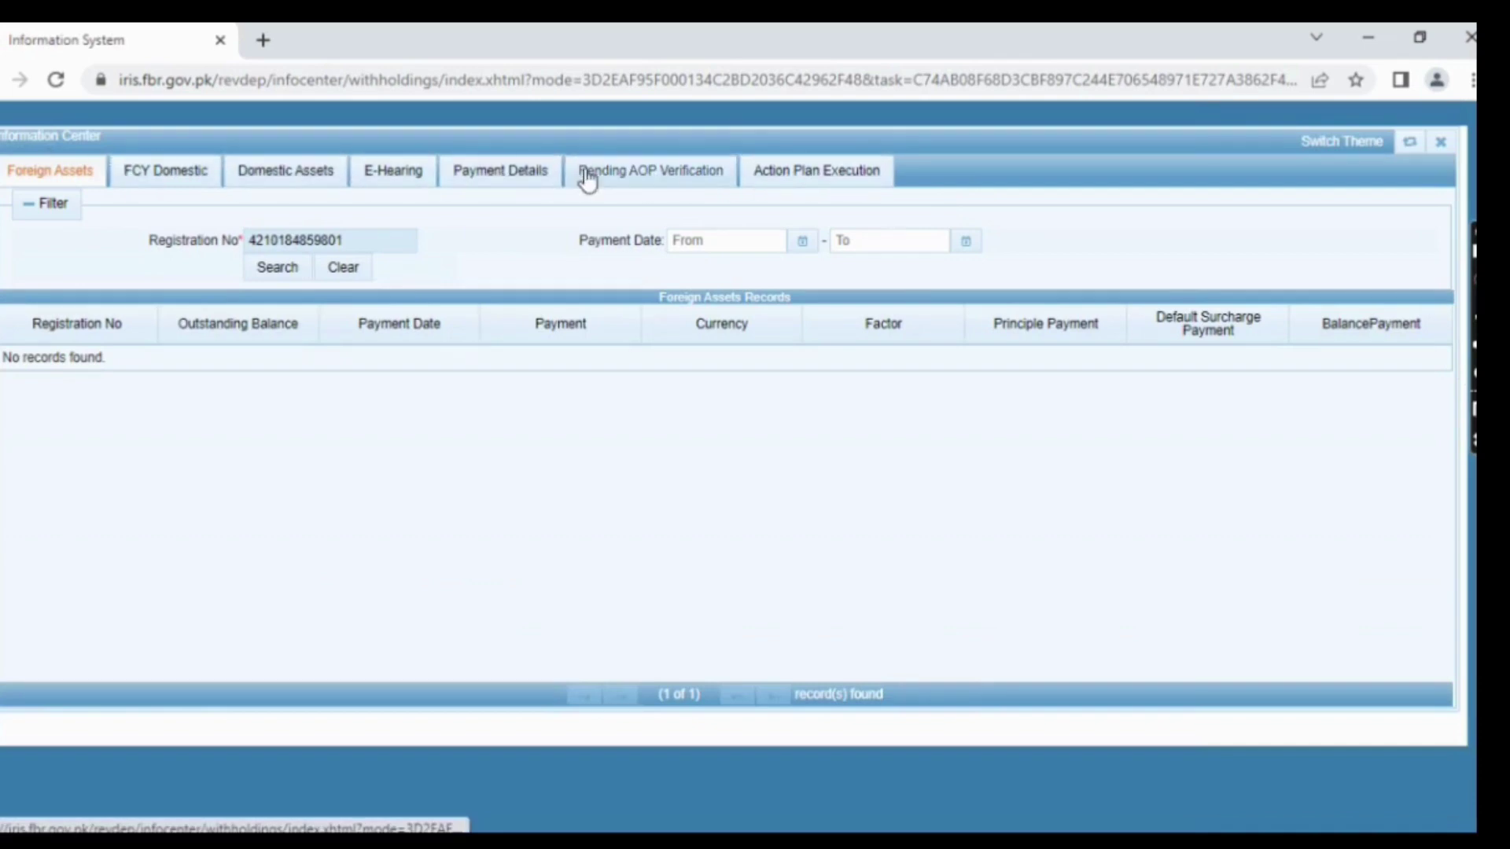
pyautogui.click(519, 180)
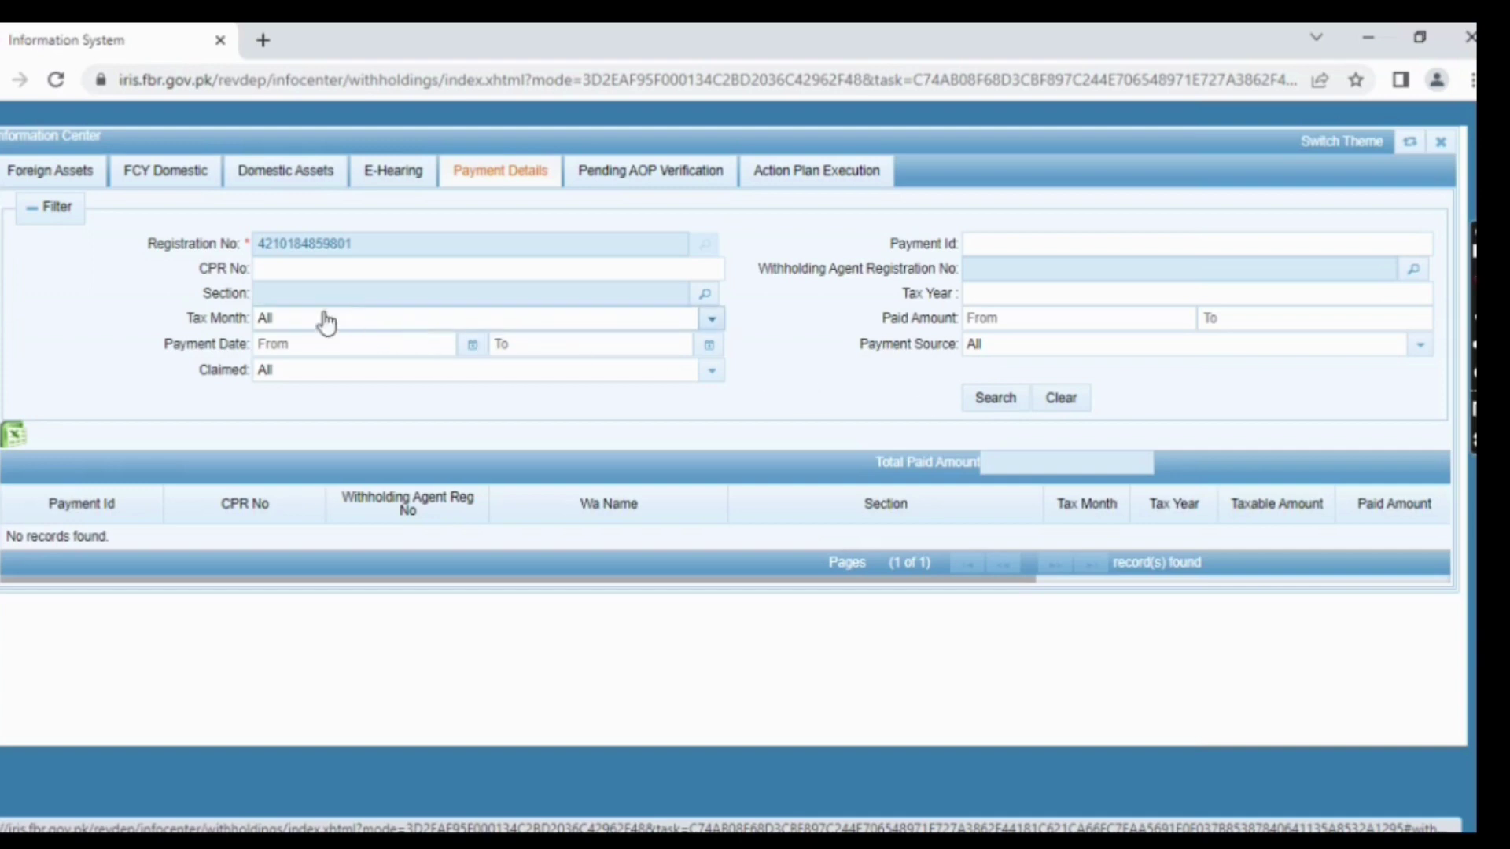
# - Search payments for Tax Year 2021, keeping Tax Month set to All
pyautogui.click(638, 321)
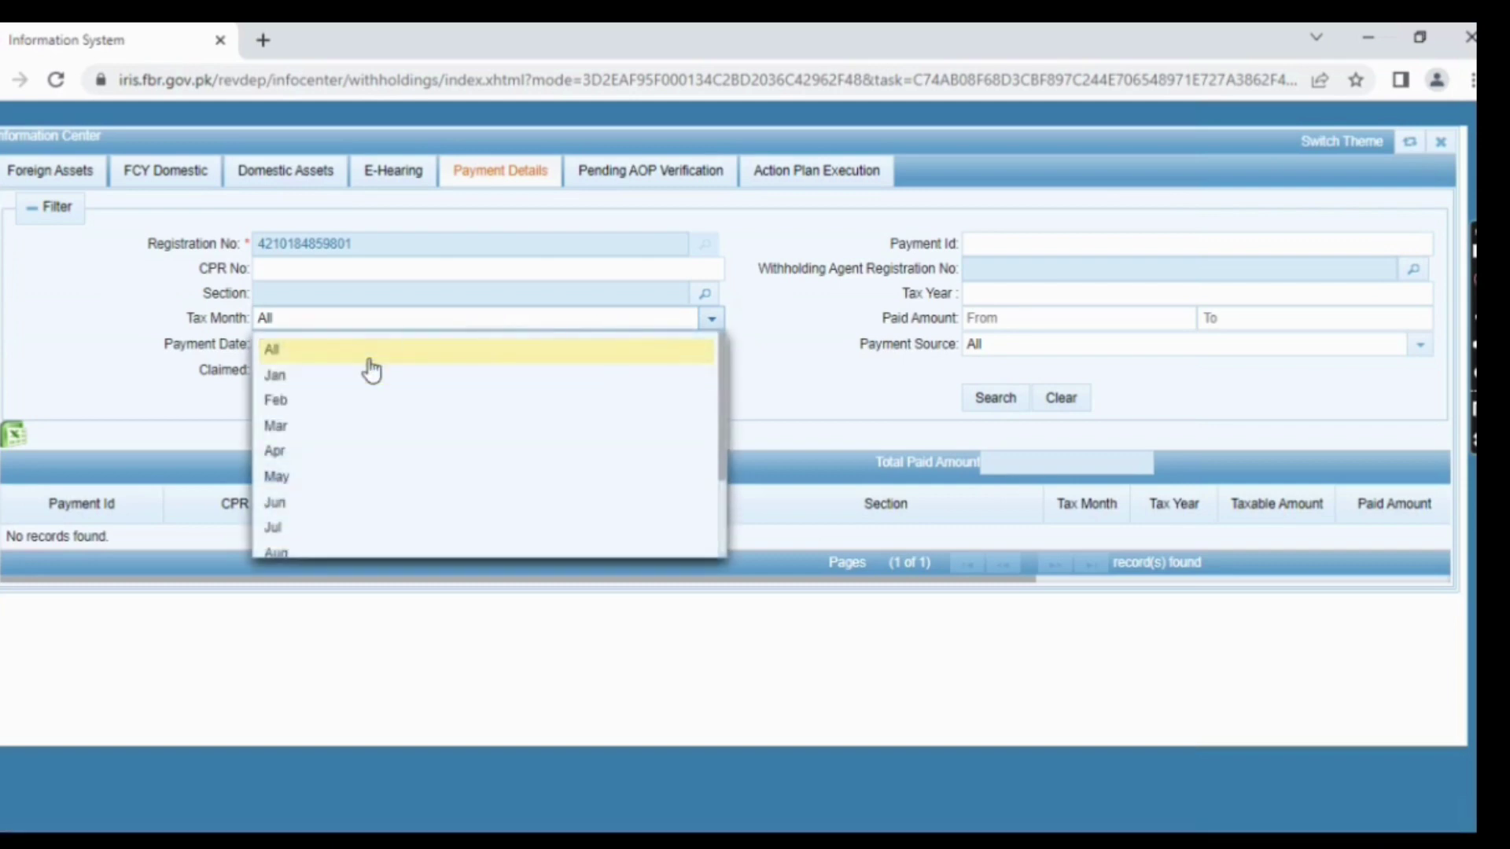
pyautogui.scroll(-2, 347, 433)
pyautogui.scroll(2, 606, 388)
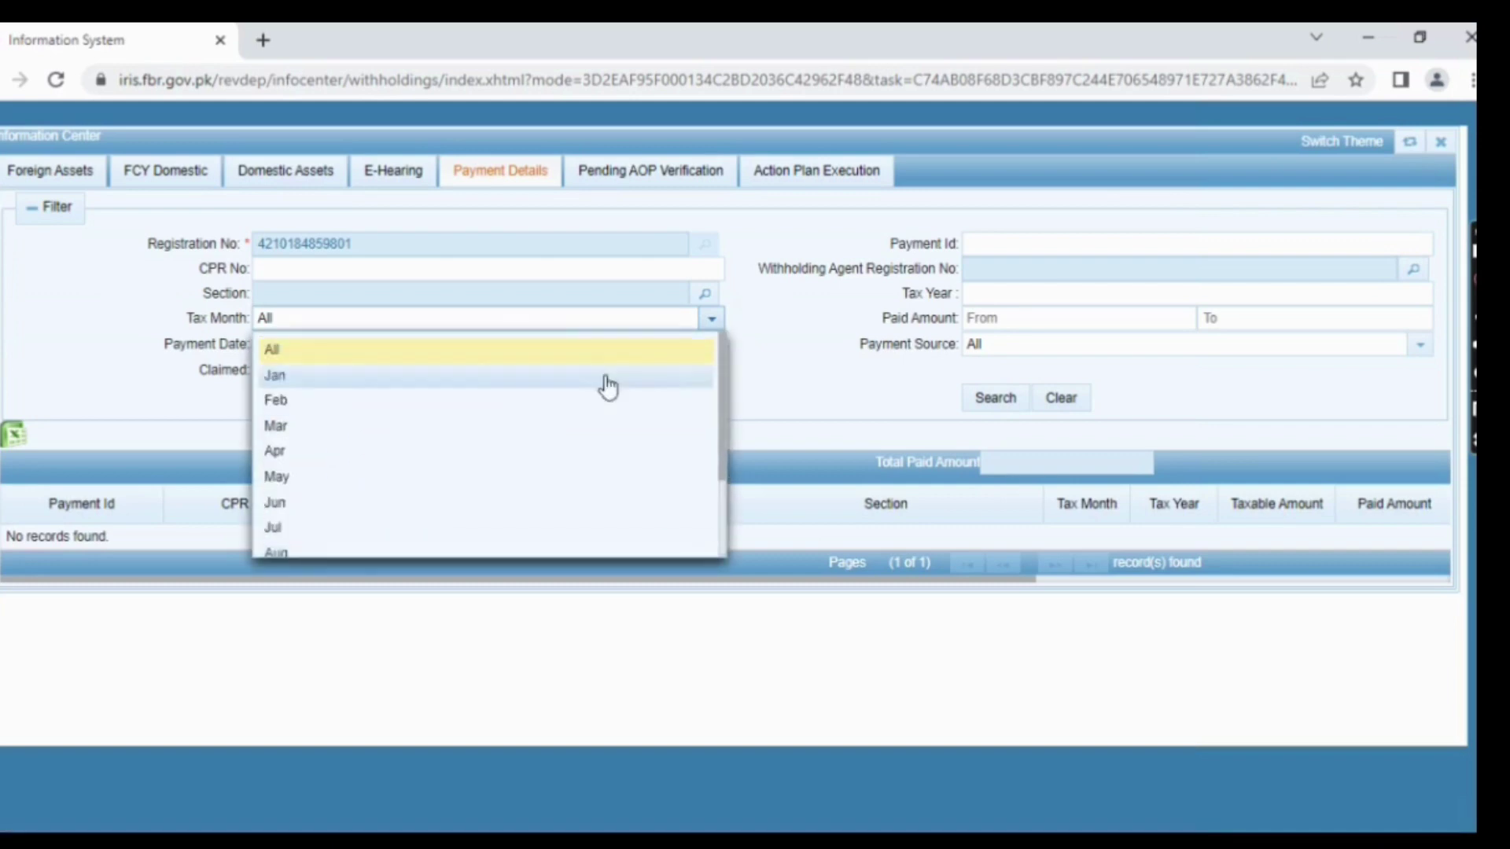
pyautogui.click(803, 365)
pyautogui.click(1038, 293)
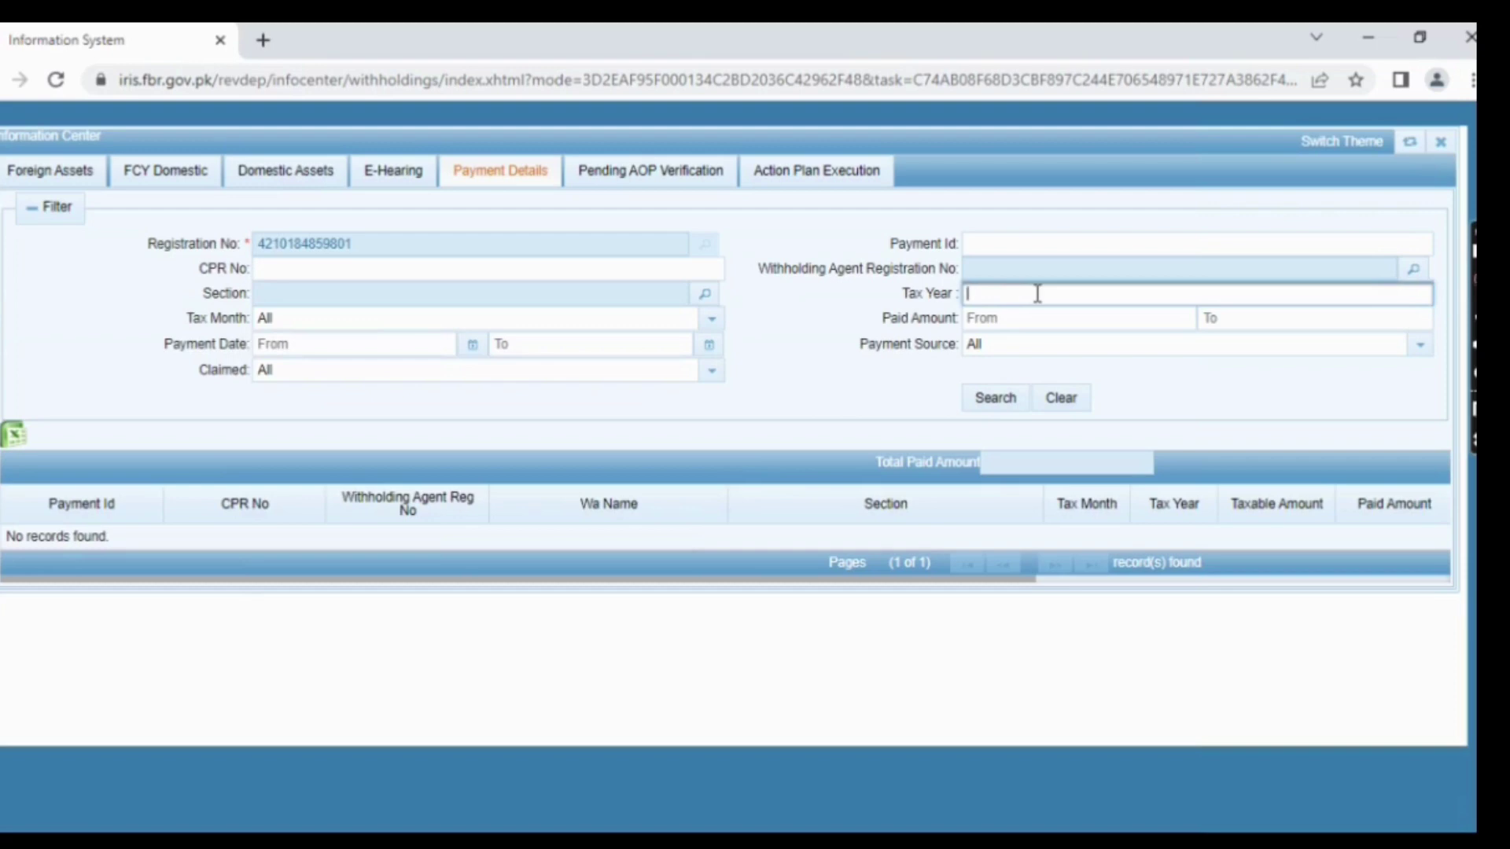
pyautogui.write('2021')
pyautogui.press('Return')
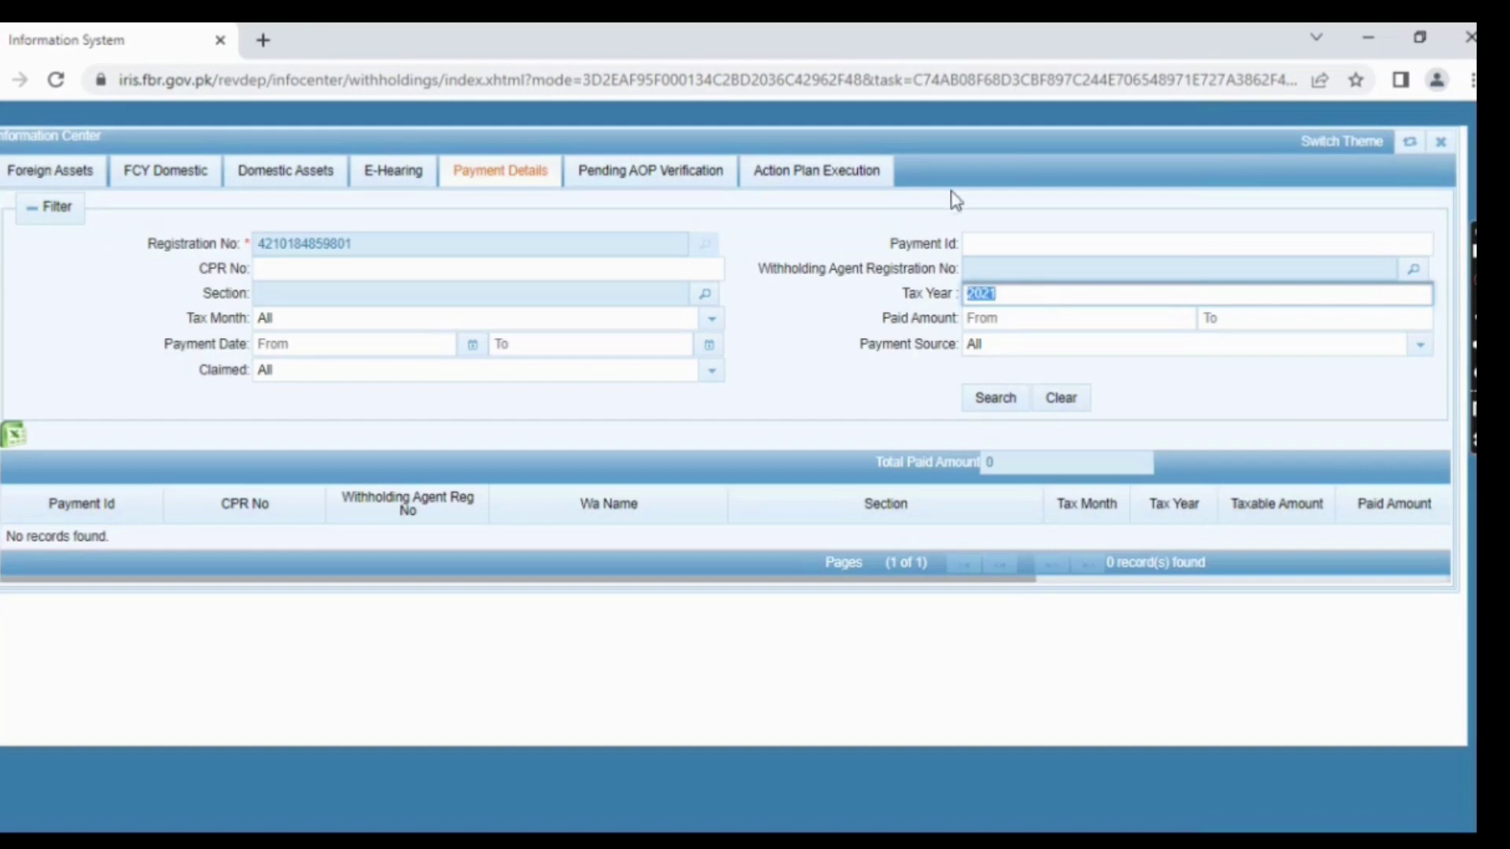
# - Close the Information Center and bring up the Maloomat menu
pyautogui.click(1136, 236)
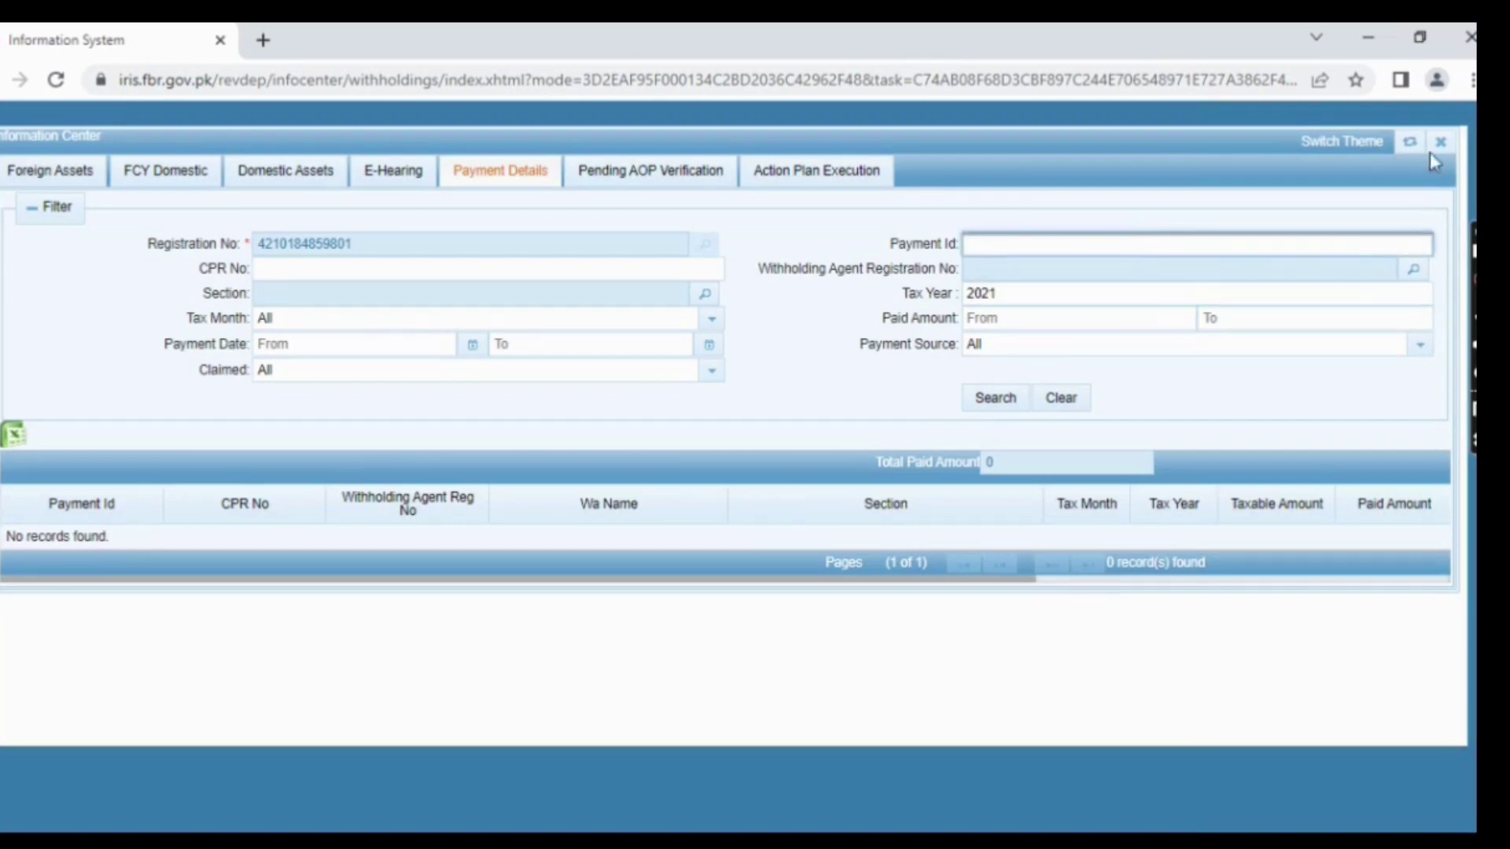
pyautogui.click(1439, 147)
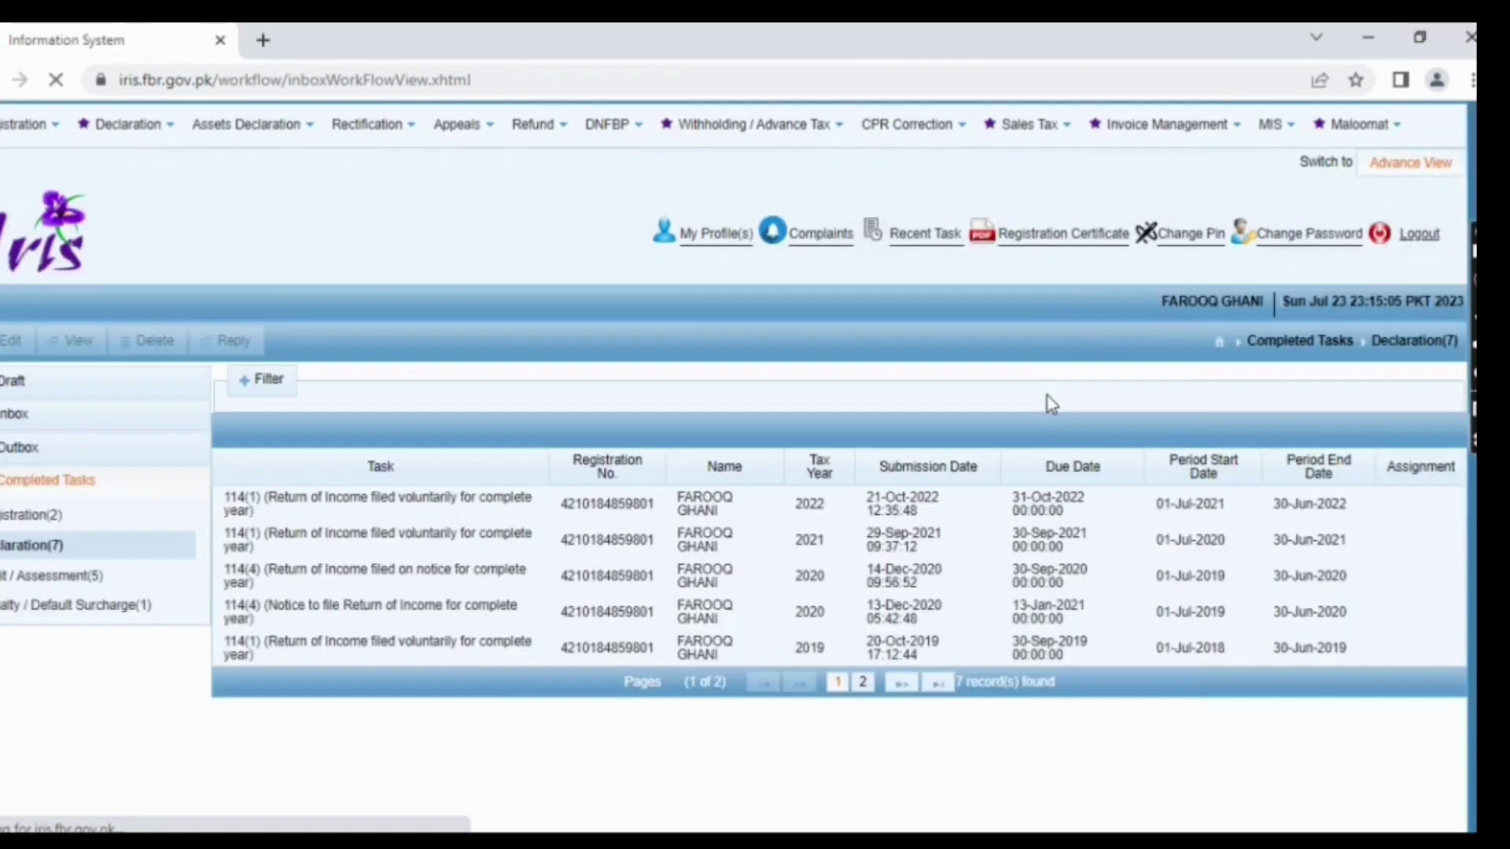
pyautogui.click(1356, 128)
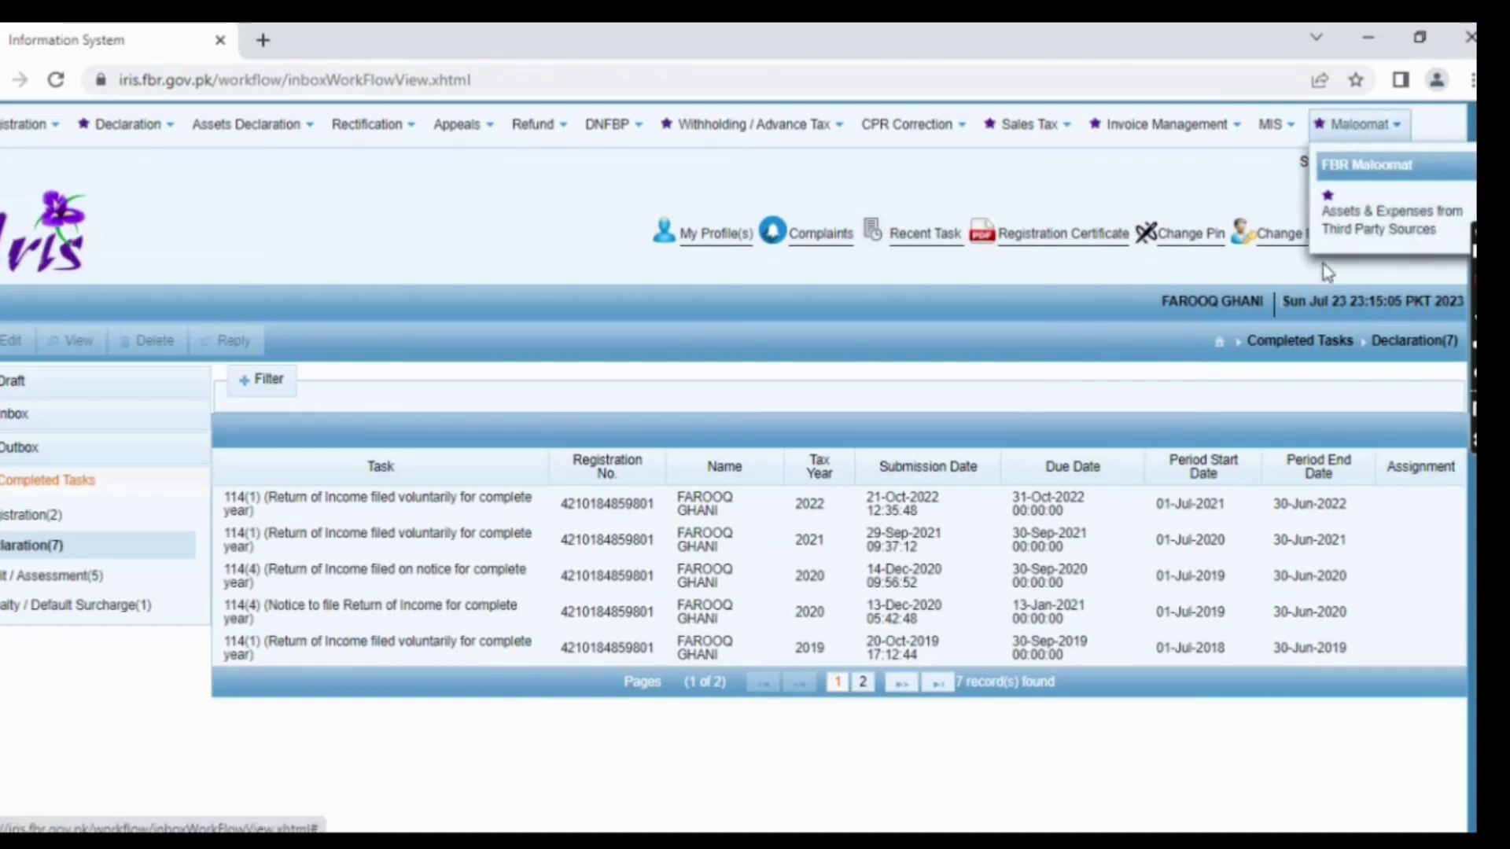
# - Open Maloomat's Assets & Expenses from Third Party Sources, review Withholding, then return to the Dashboard
pyautogui.click(1391, 230)
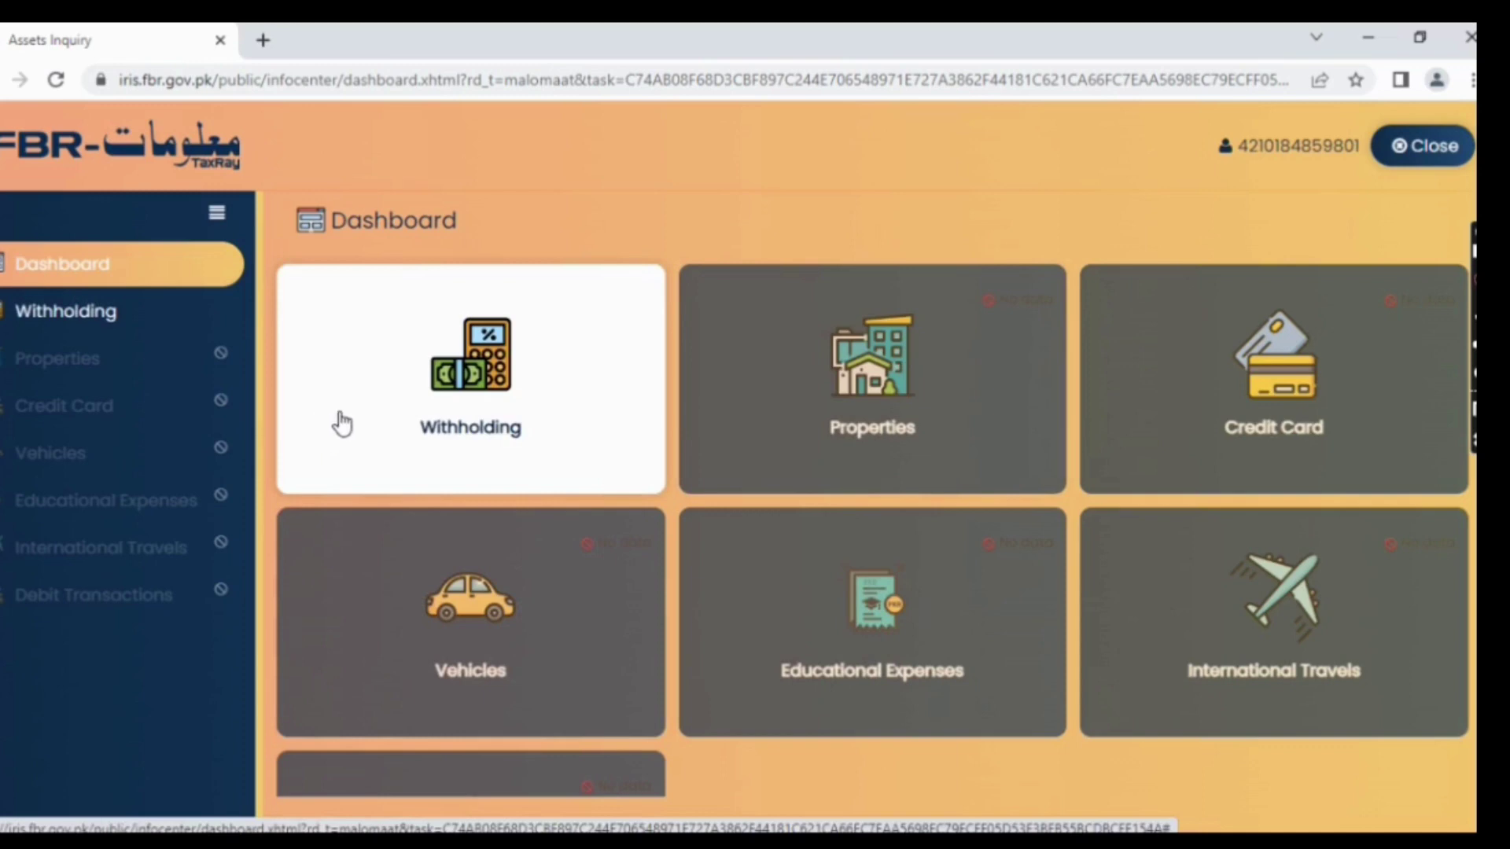
pyautogui.click(158, 320)
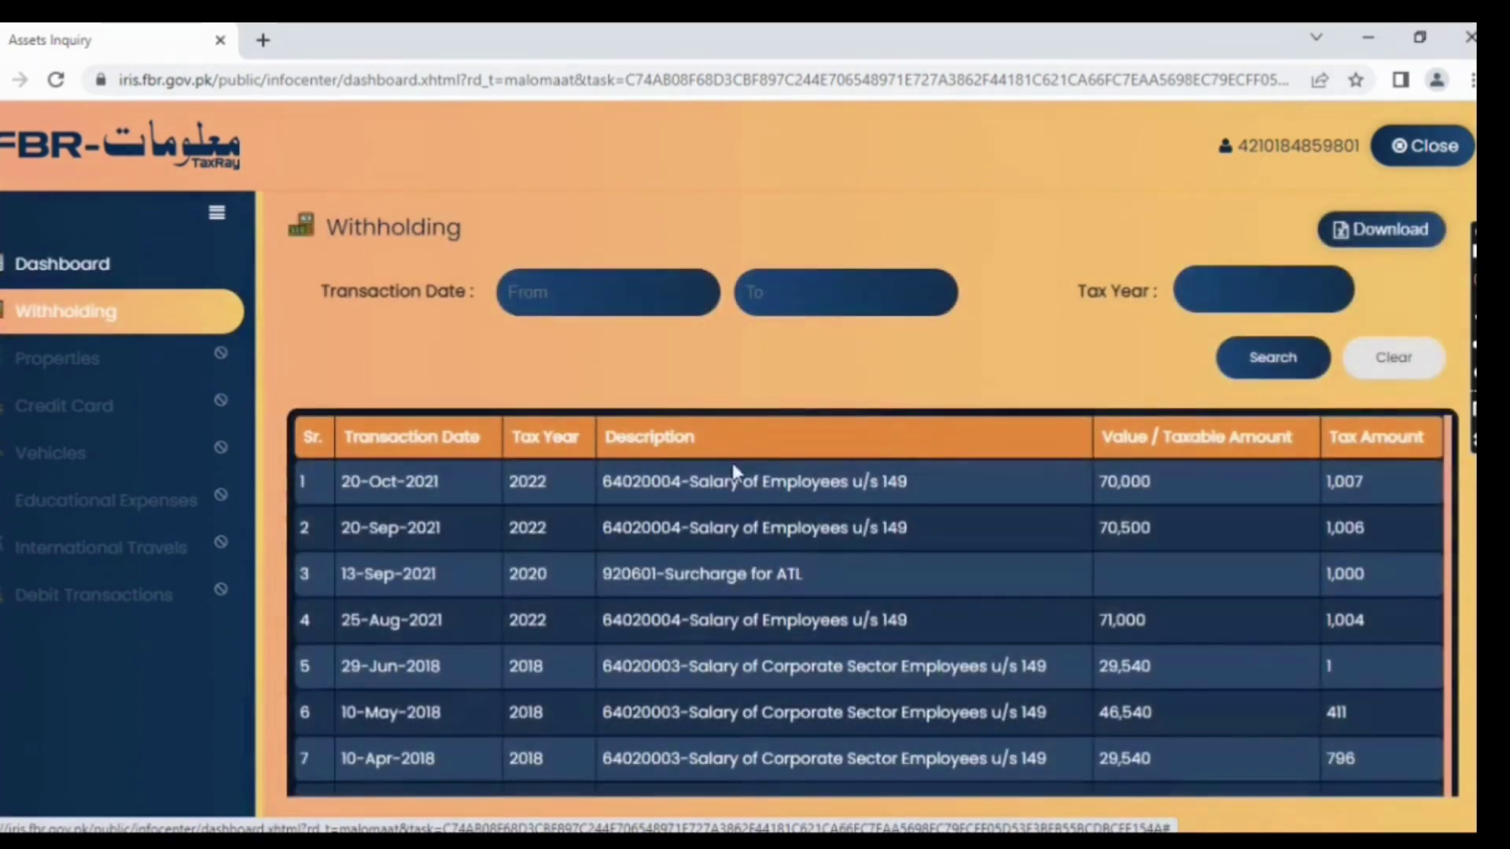
pyautogui.click(107, 269)
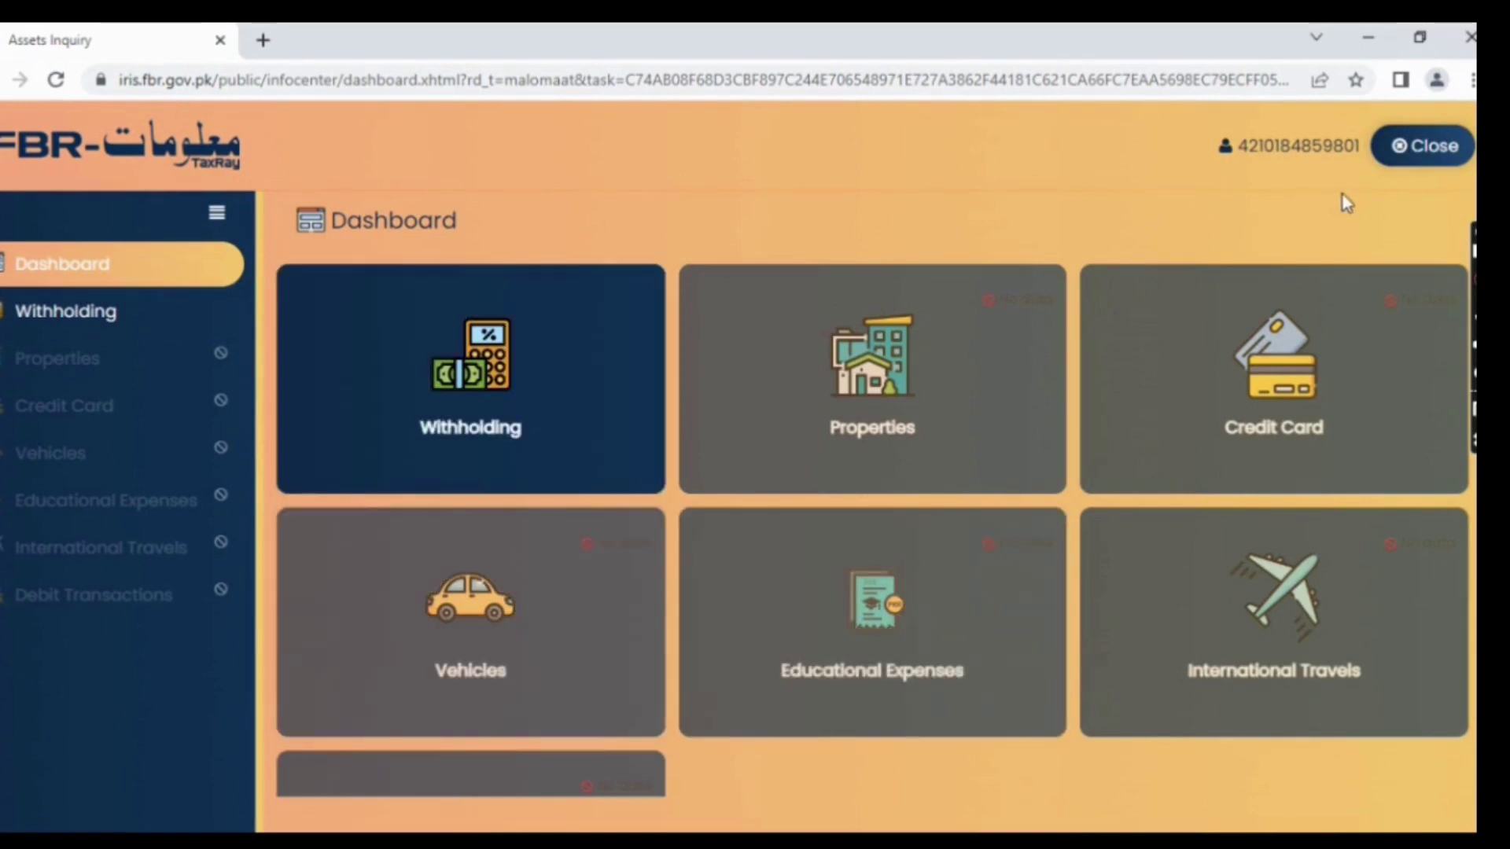
# - Close Maloomat, collapse Completed Tasks and log out of IRIS
pyautogui.click(1407, 160)
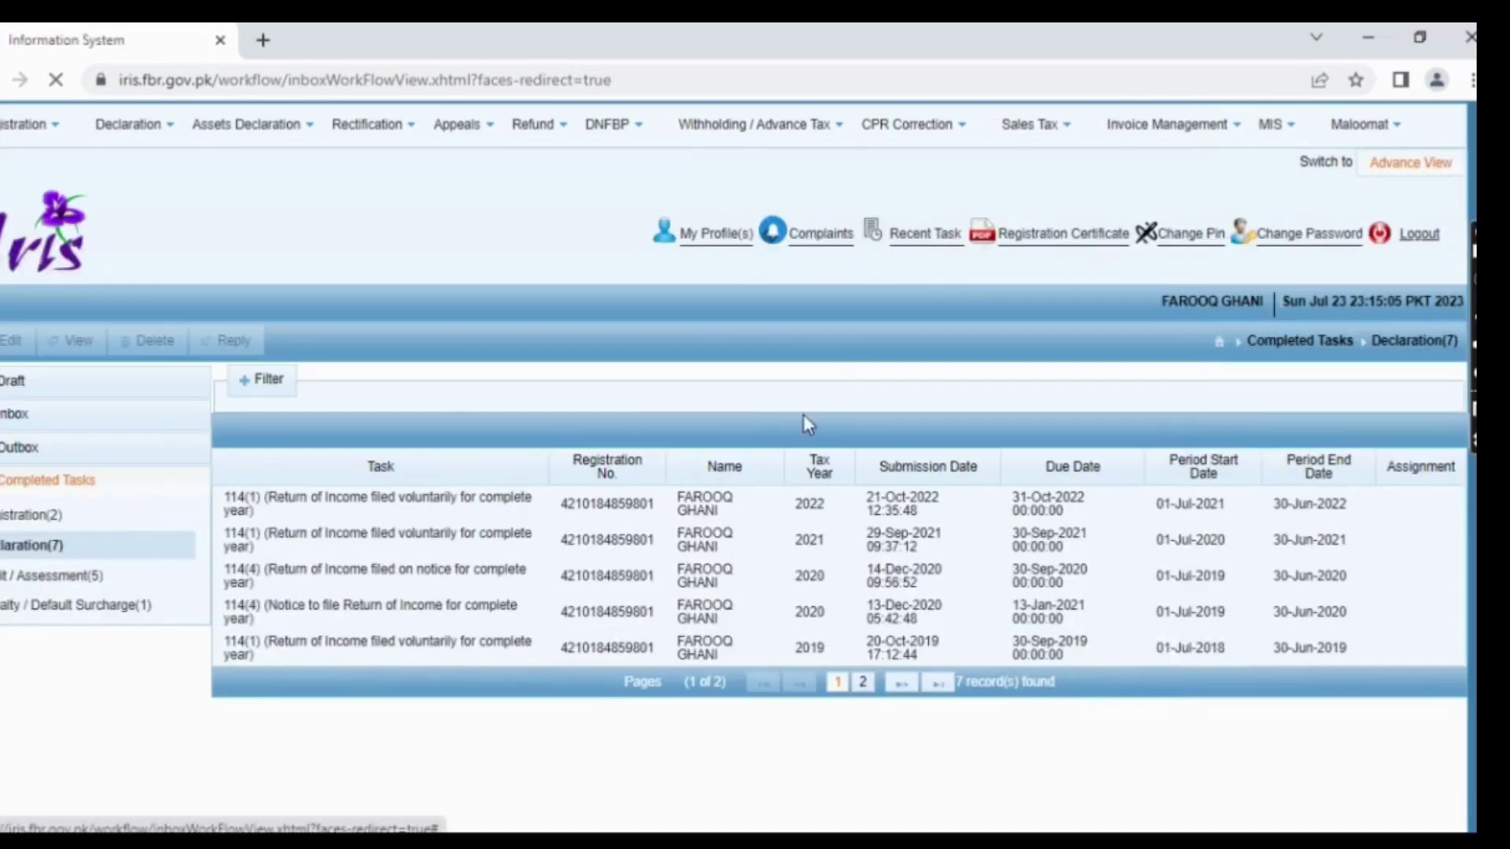
pyautogui.click(143, 486)
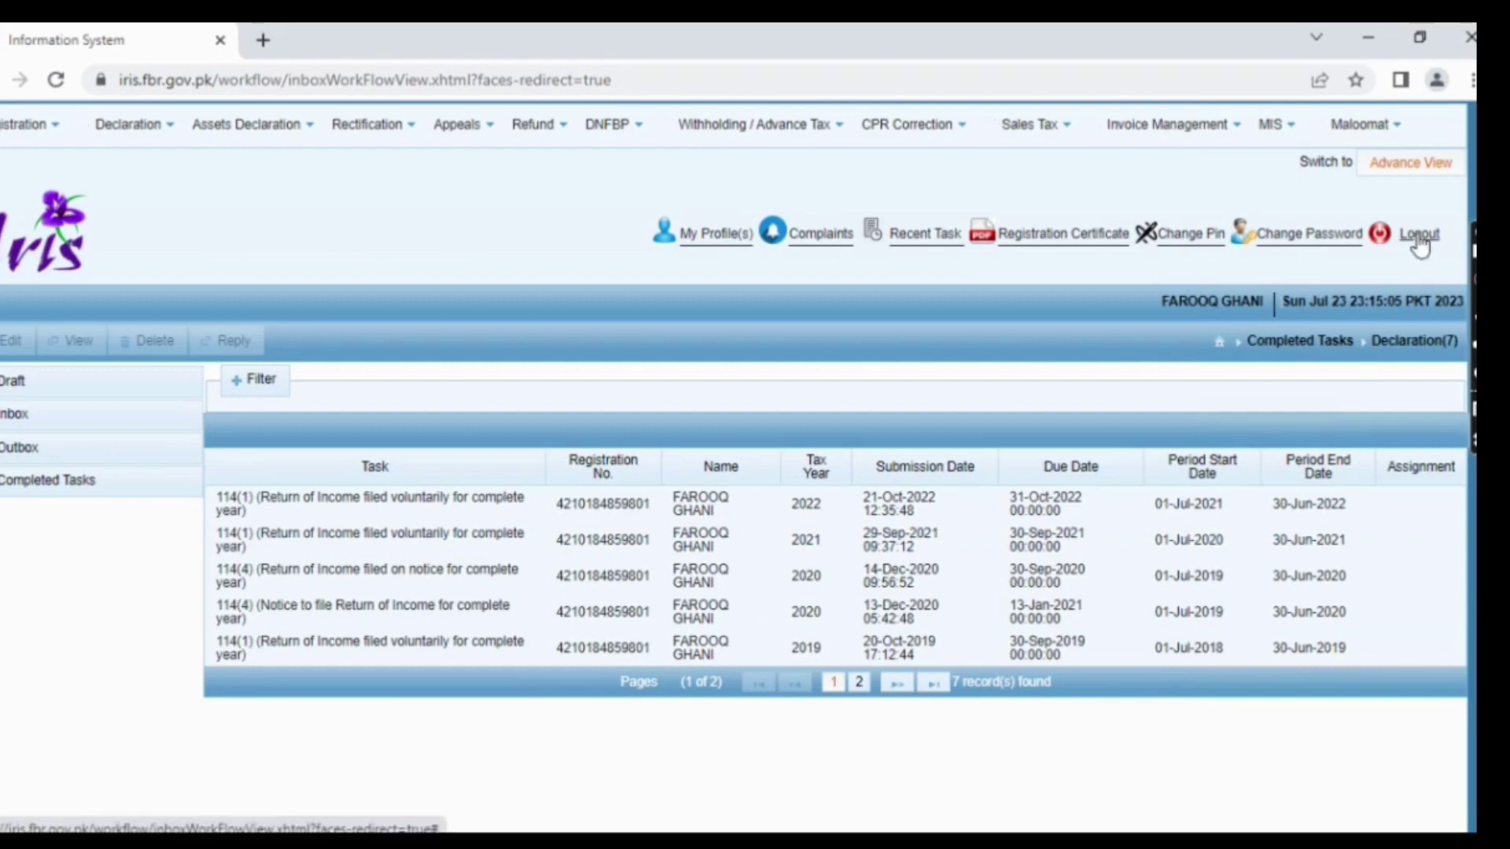
pyautogui.click(1419, 236)
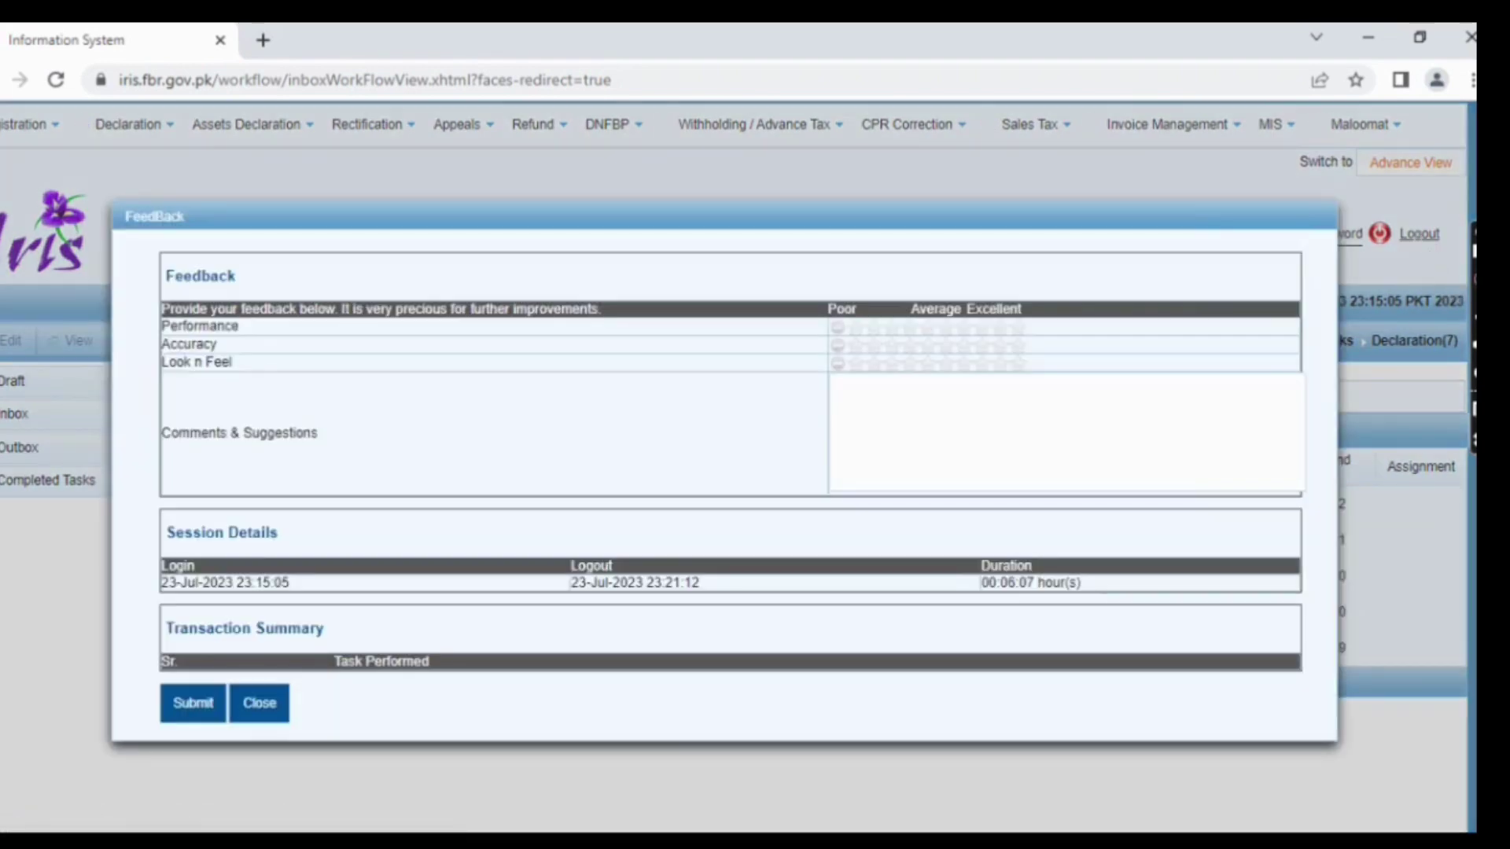